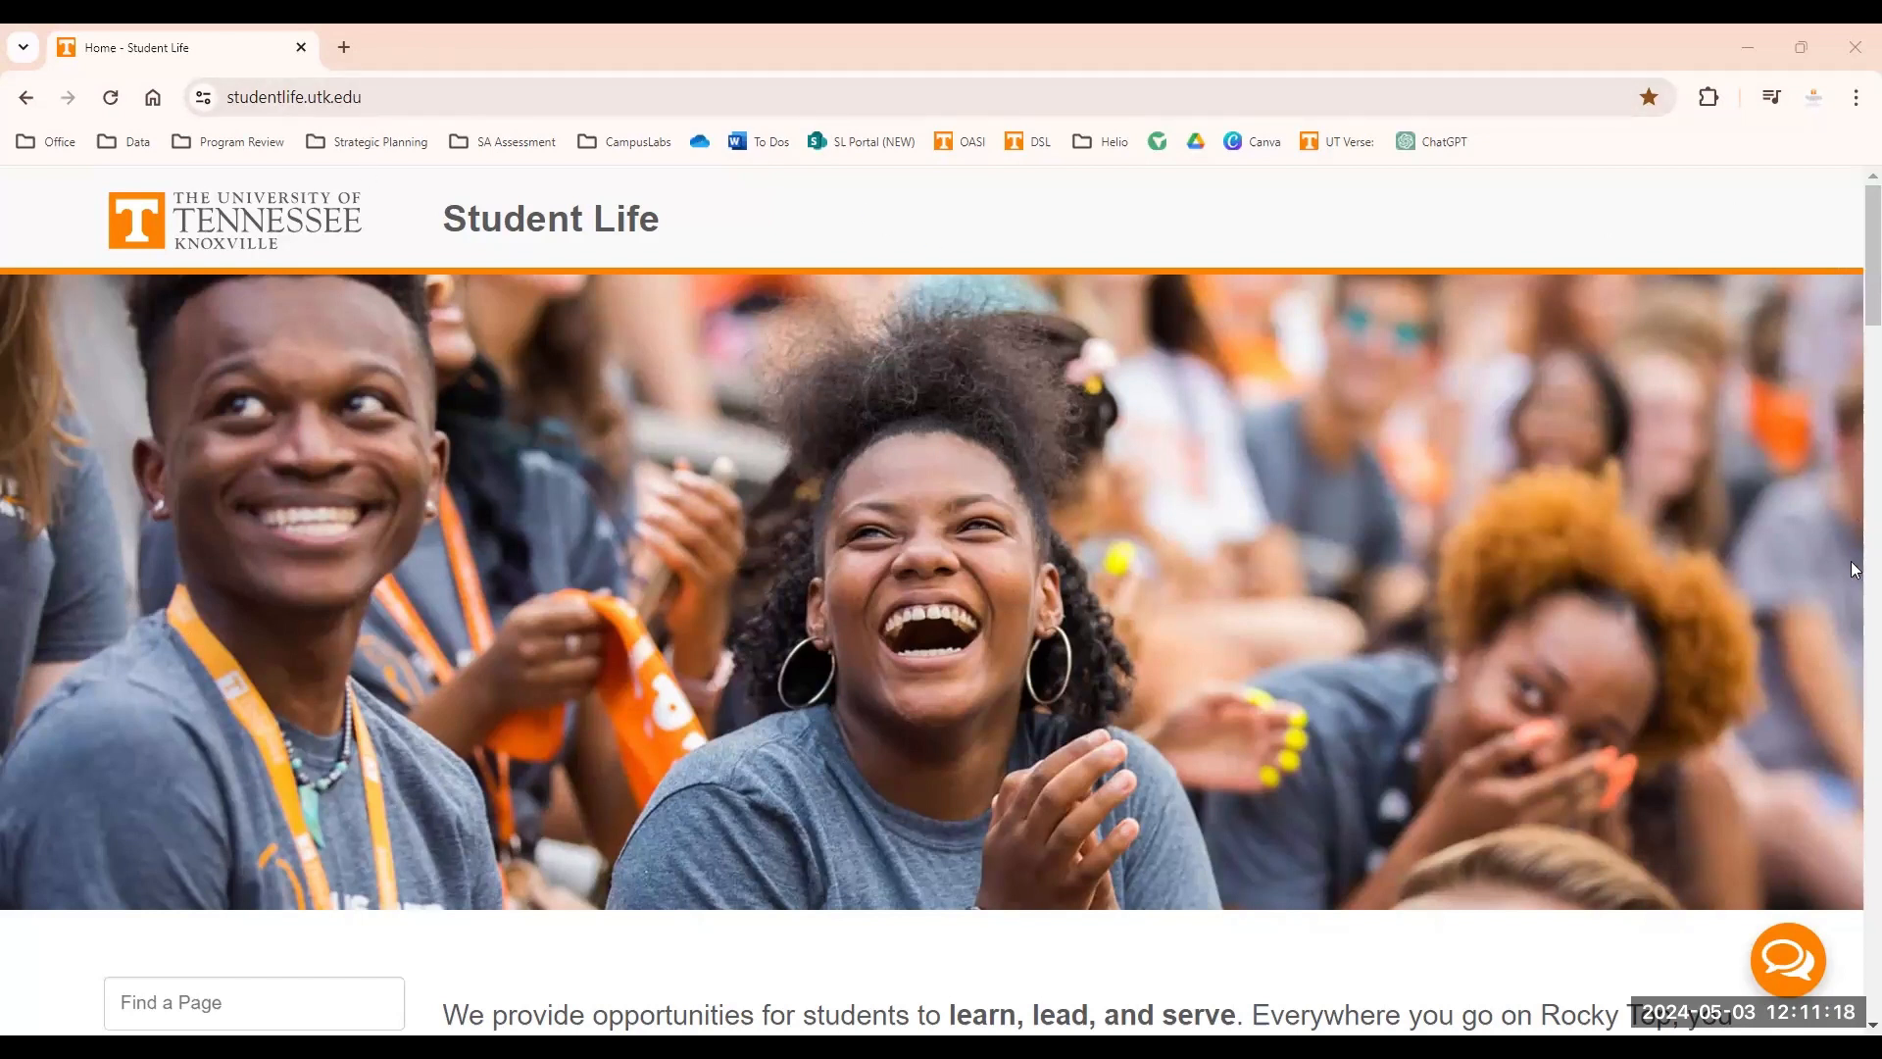
Open the Student Life Staff Portal from the Student Life homepage's links.
scroll(1853, 568, "down", 20)
scroll(1771, 832, "down", 2)
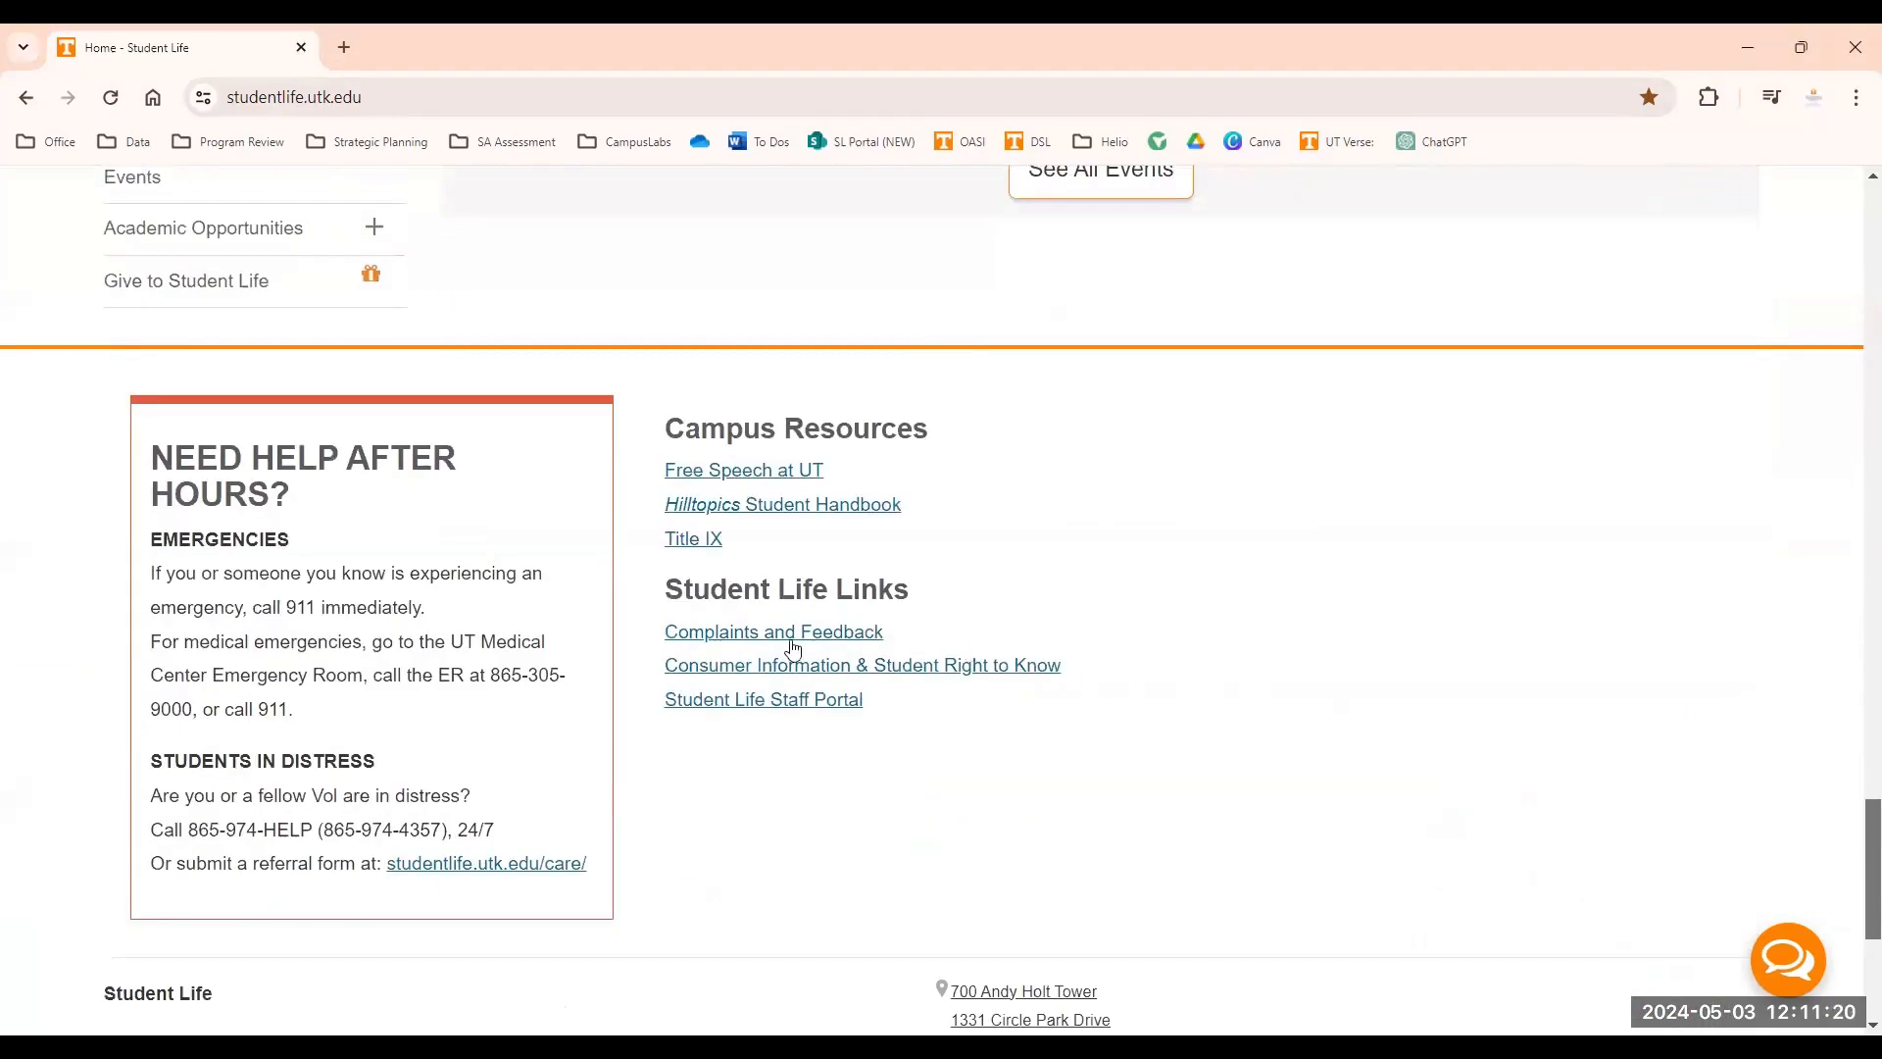
left_click(743, 713)
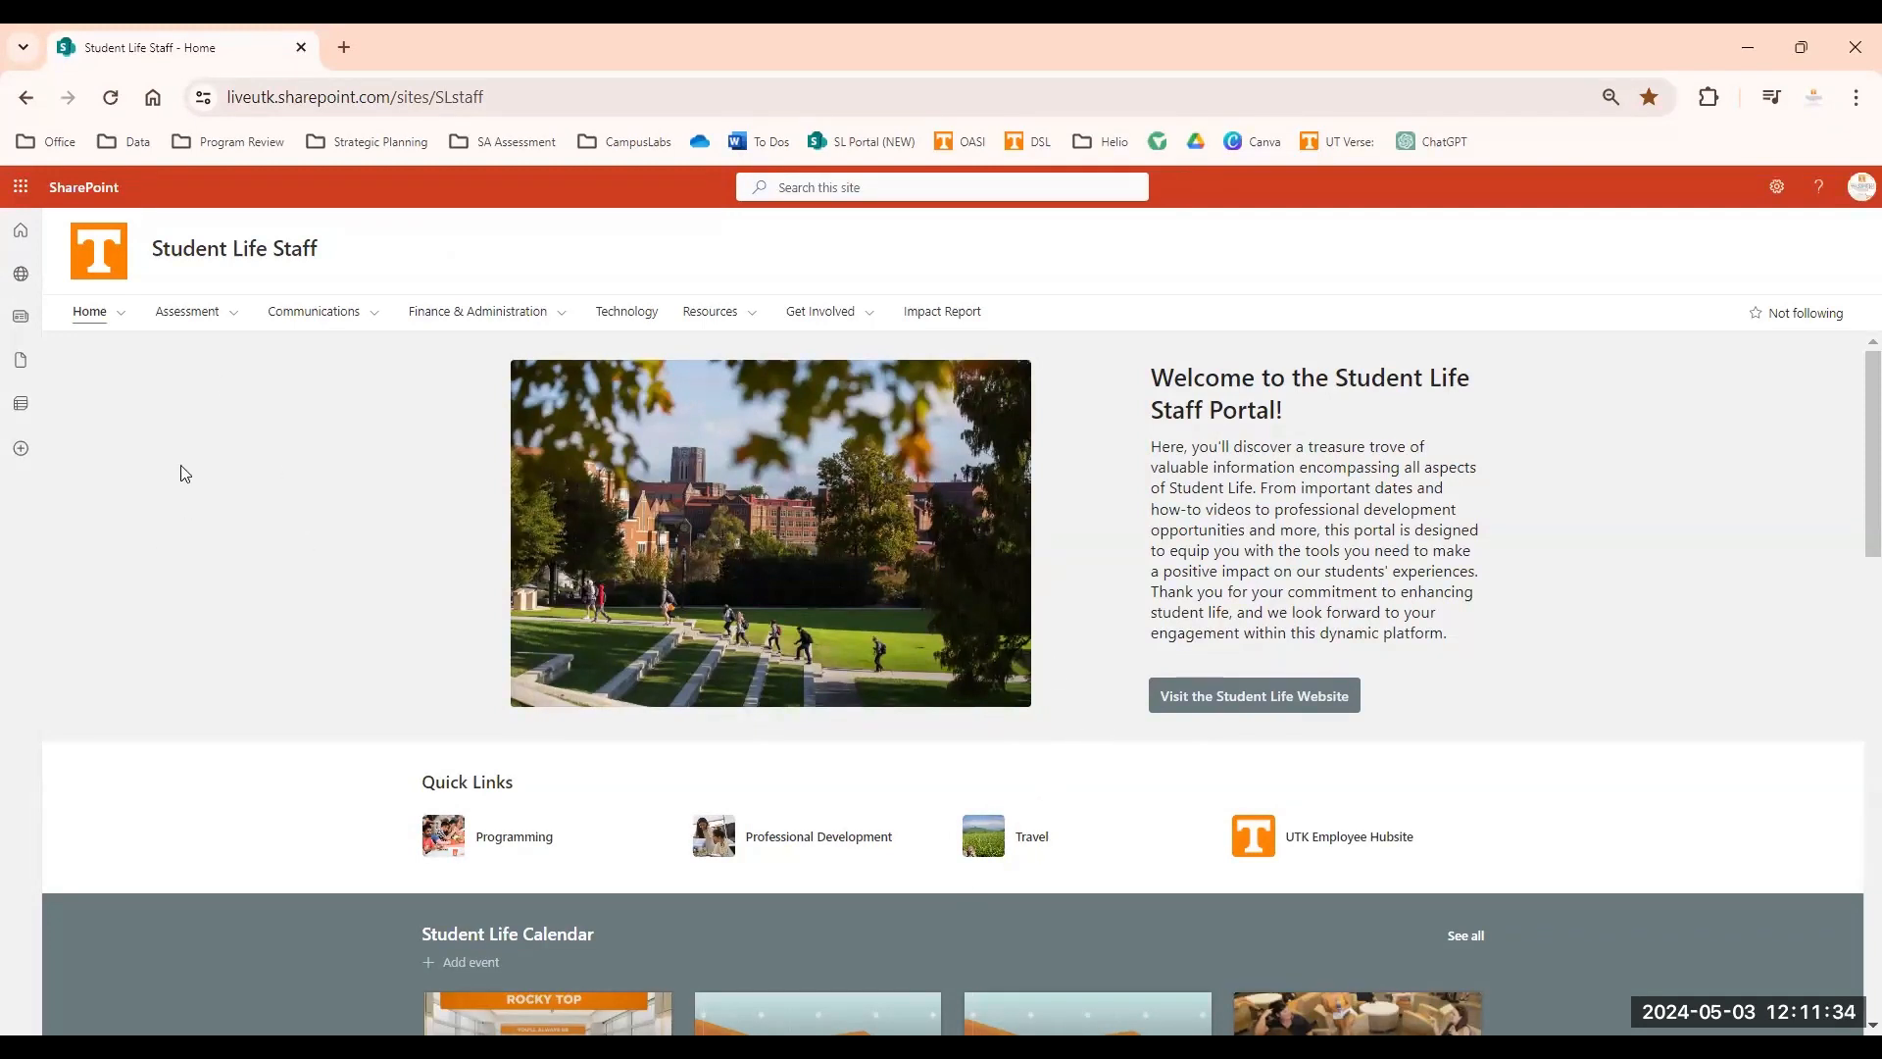
Go to the Assessment Platforms page and follow its HelioCampus link to open HelioCampus.
mouse_move(195, 315)
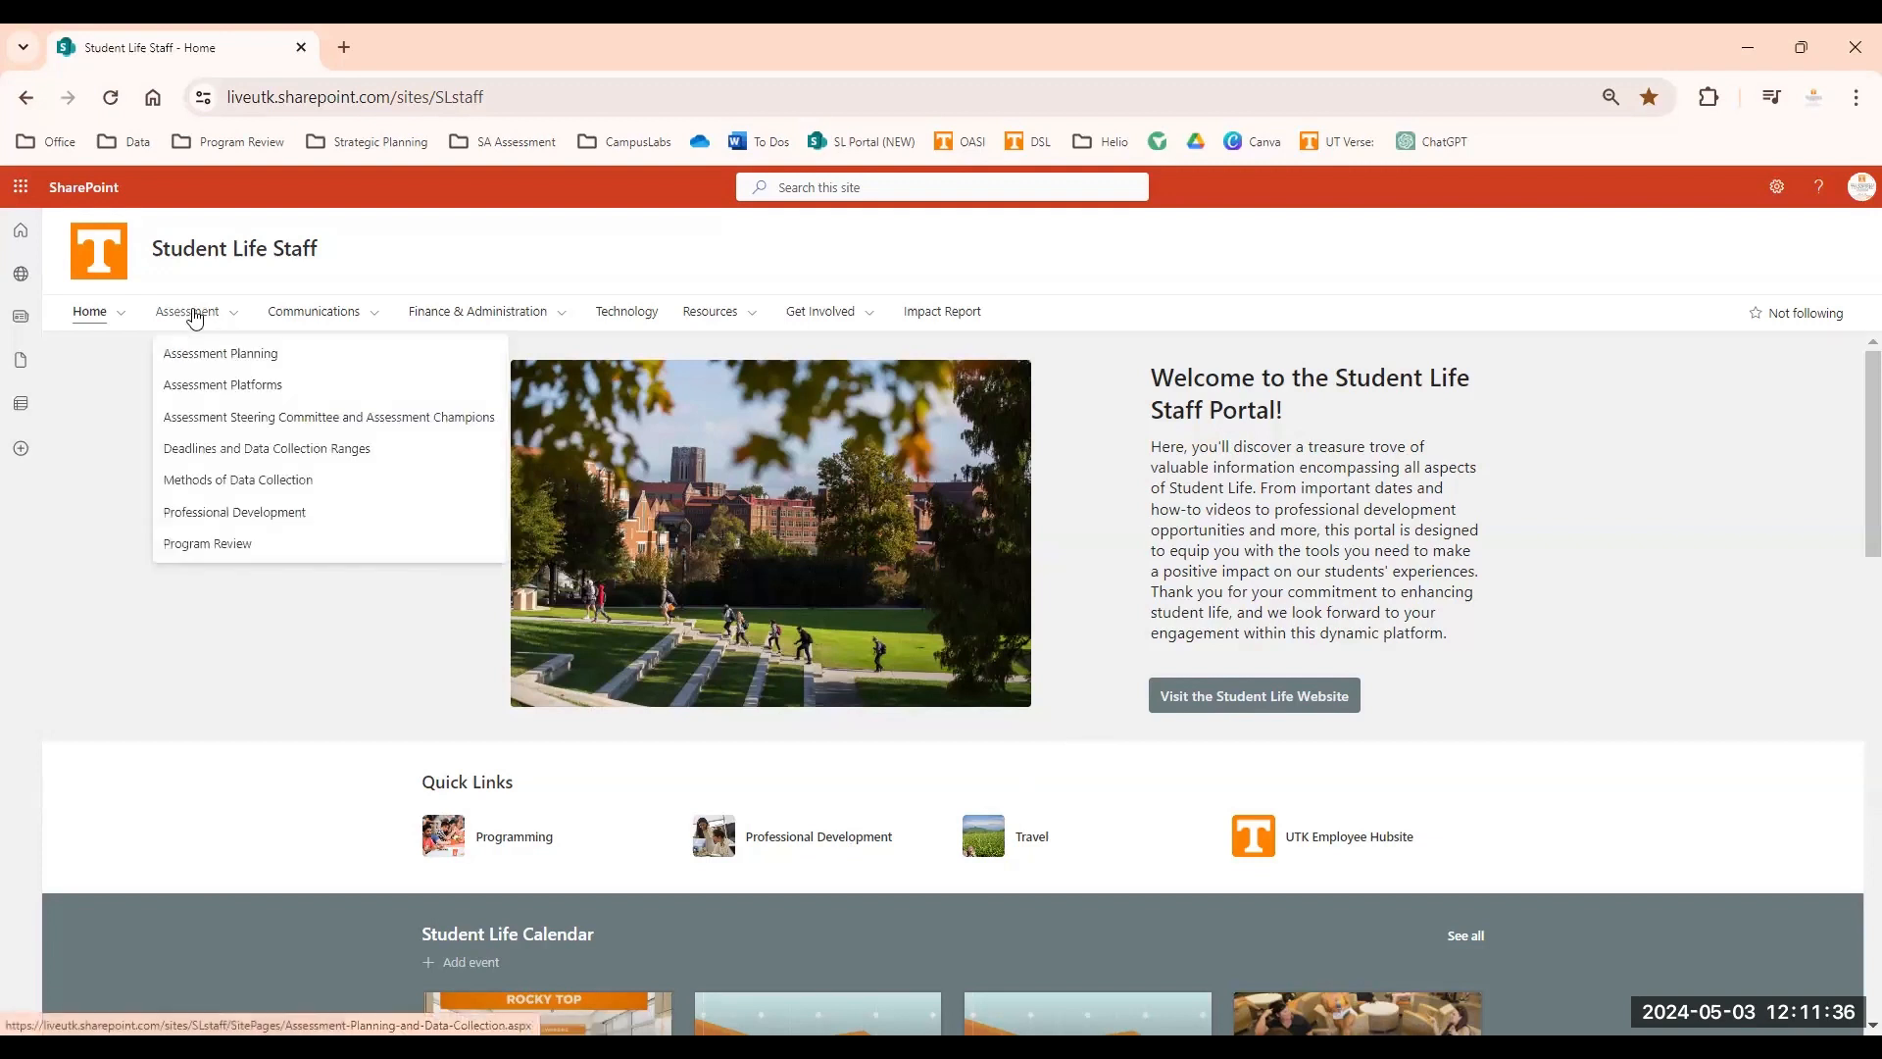
left_click(199, 390)
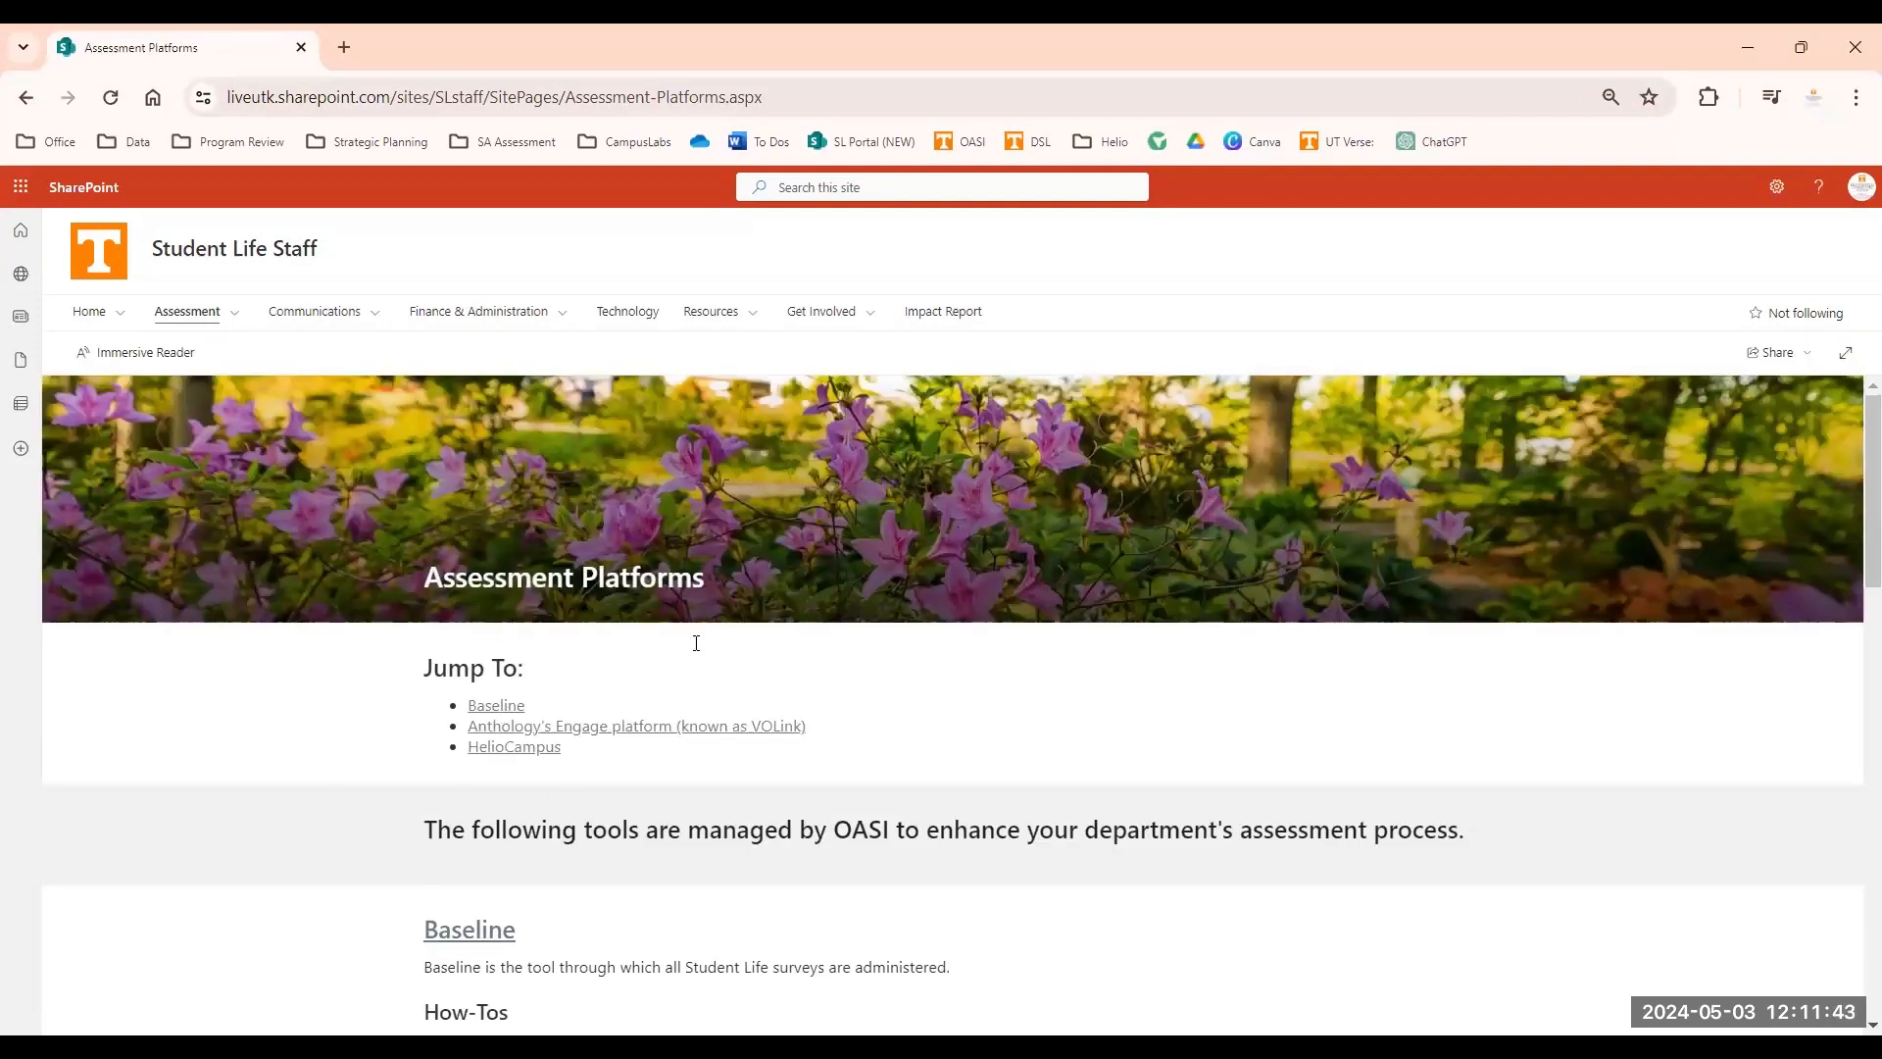
left_click(487, 749)
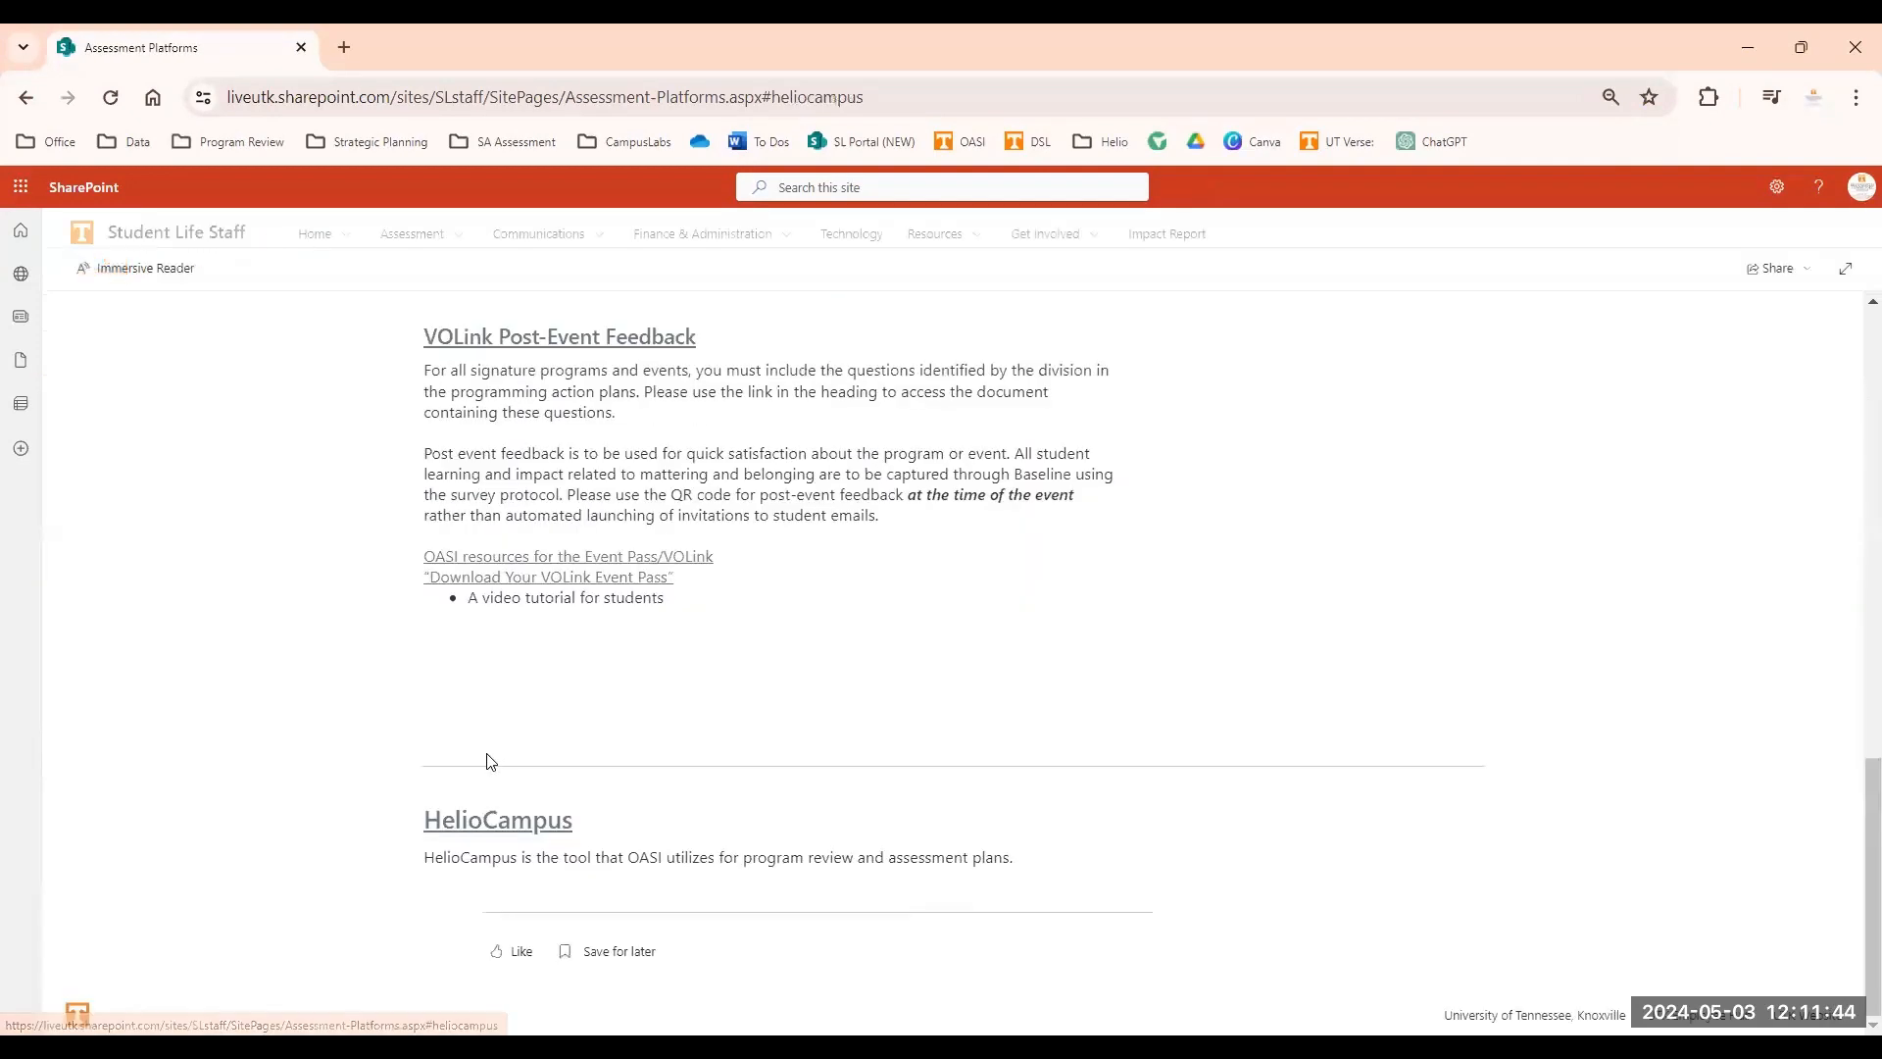
left_click(461, 819)
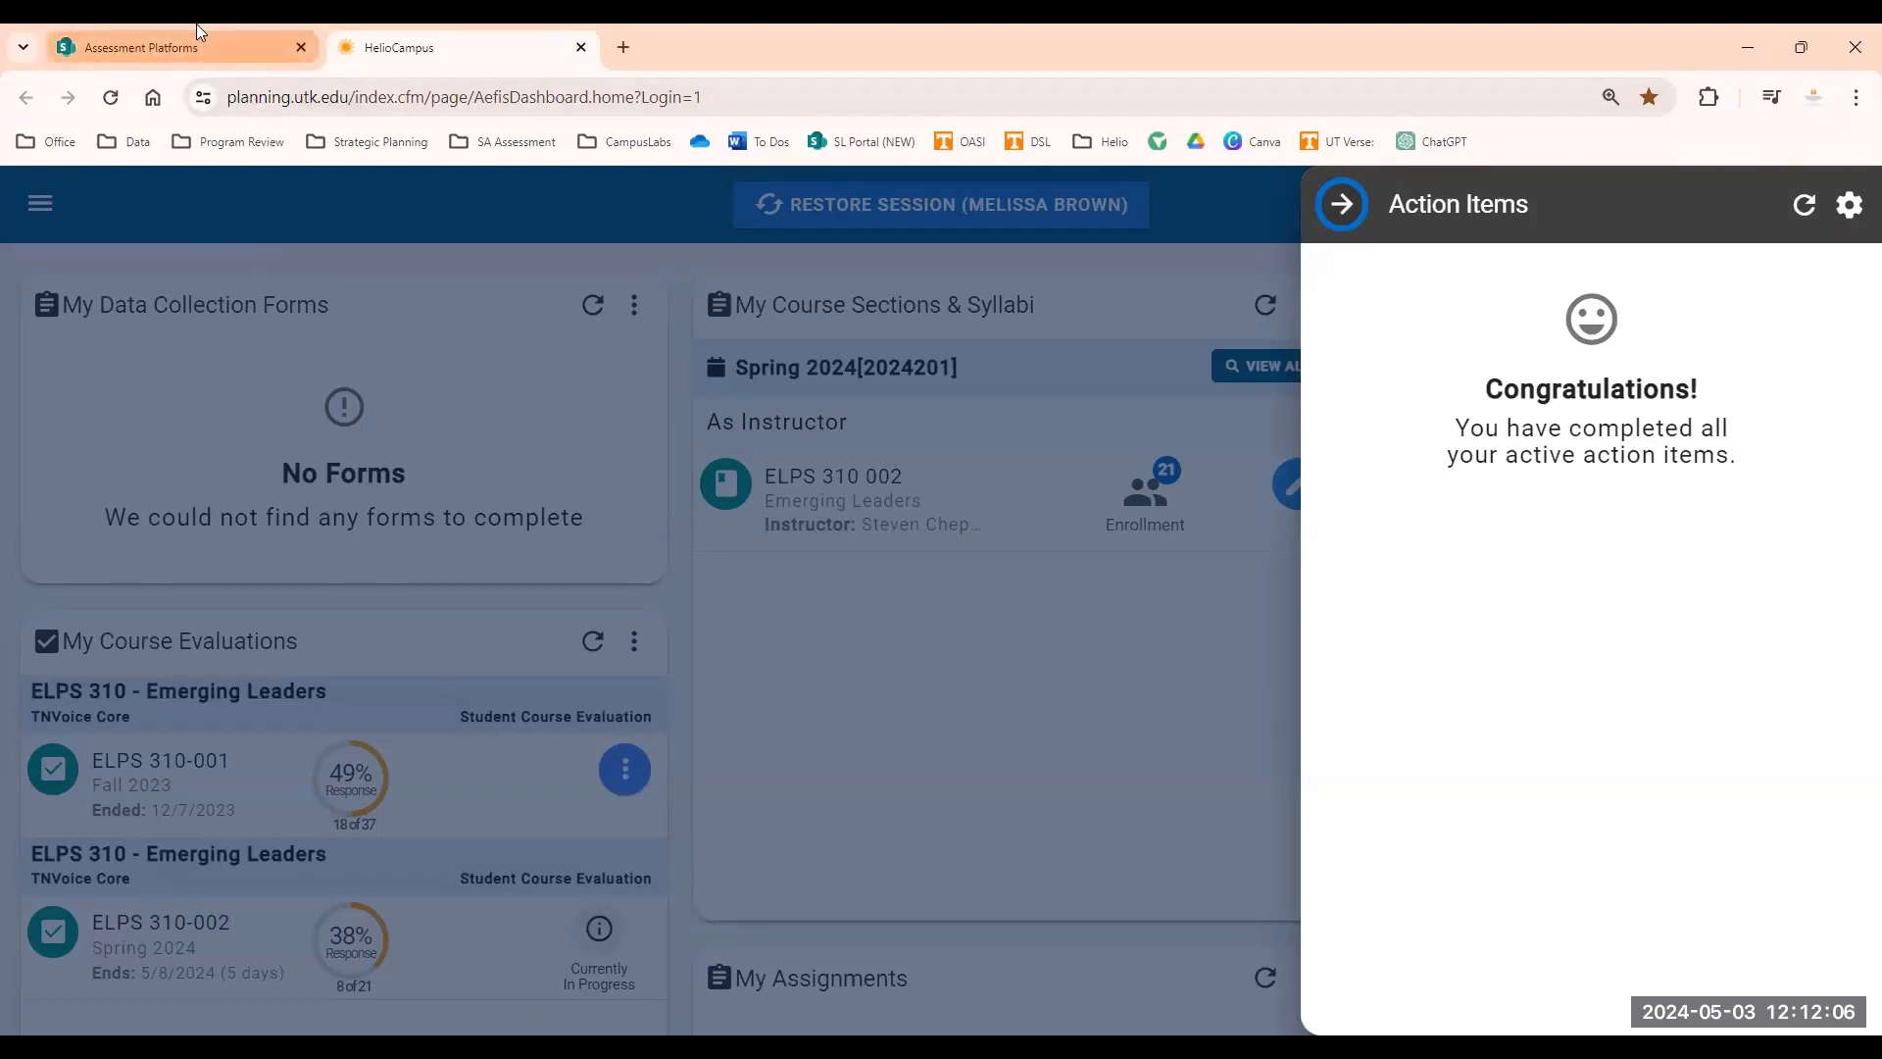
Close the Action Items panel and open the Programs list from the navigation menu.
mouse_move(196, 23)
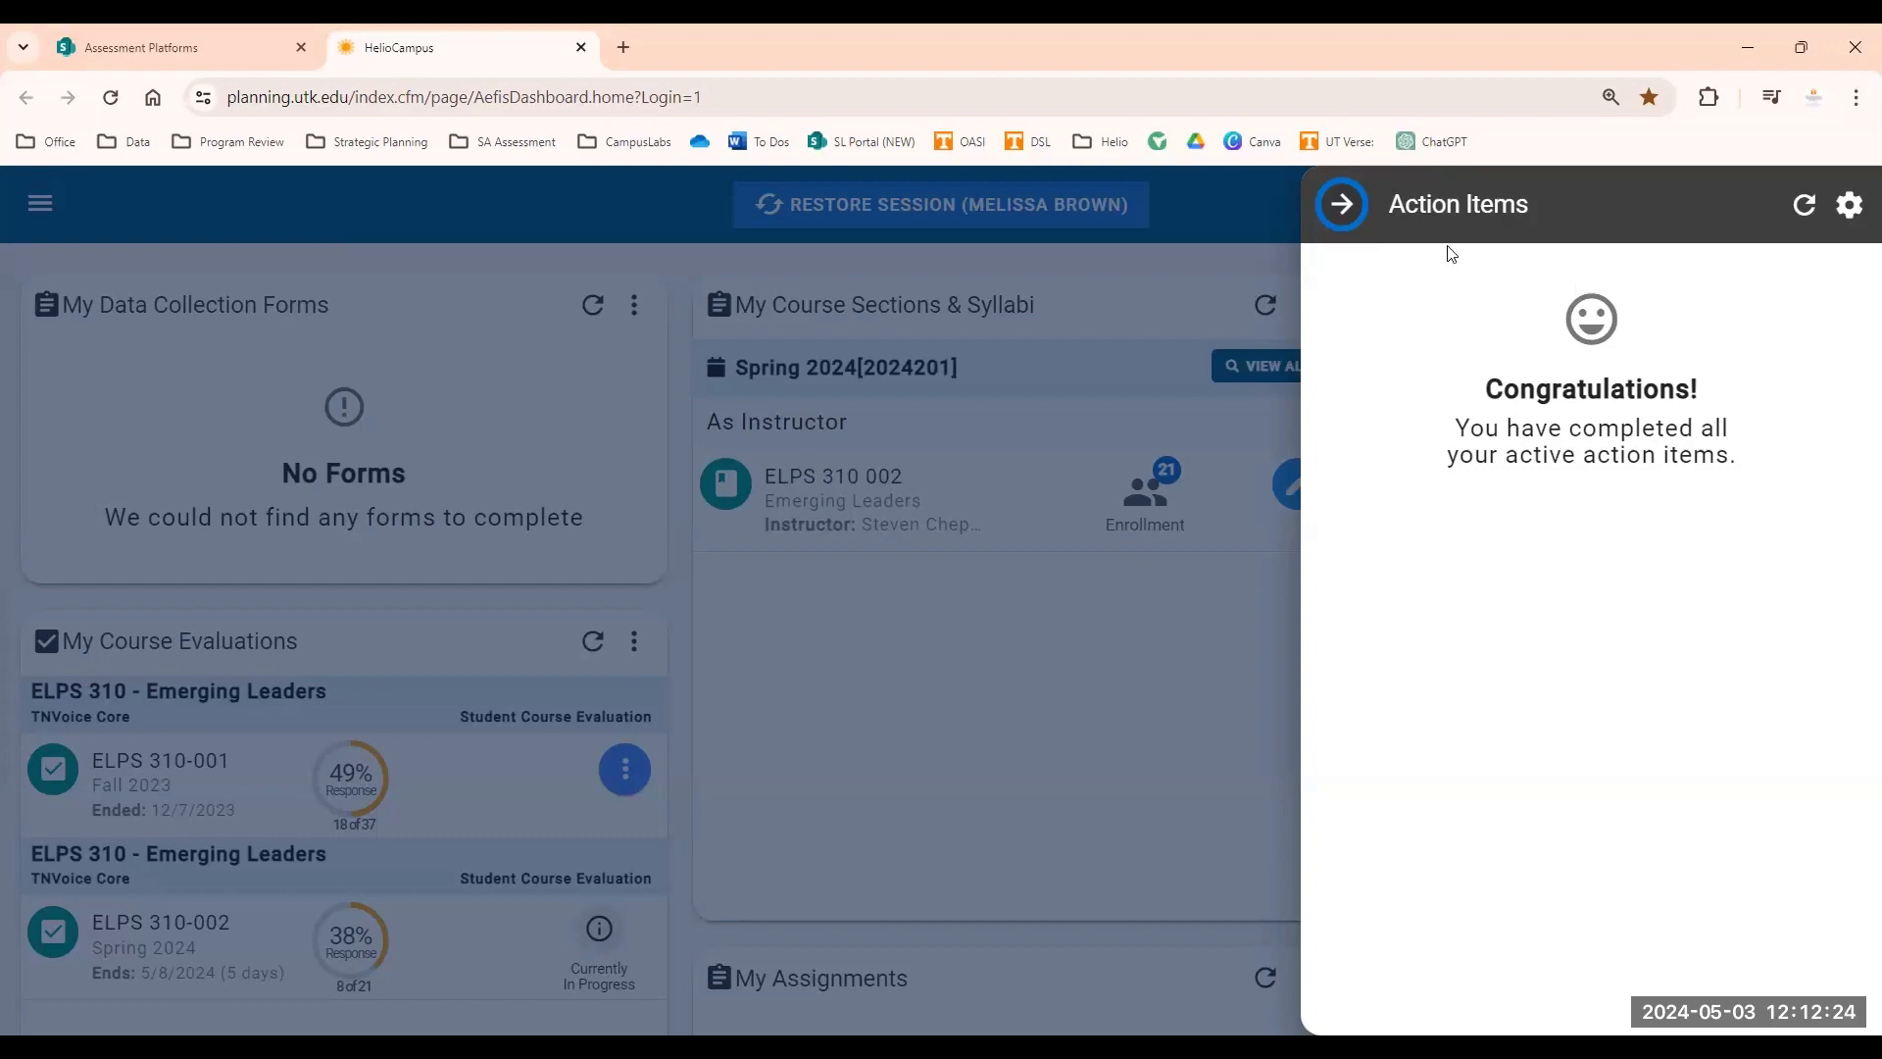
left_click(1345, 209)
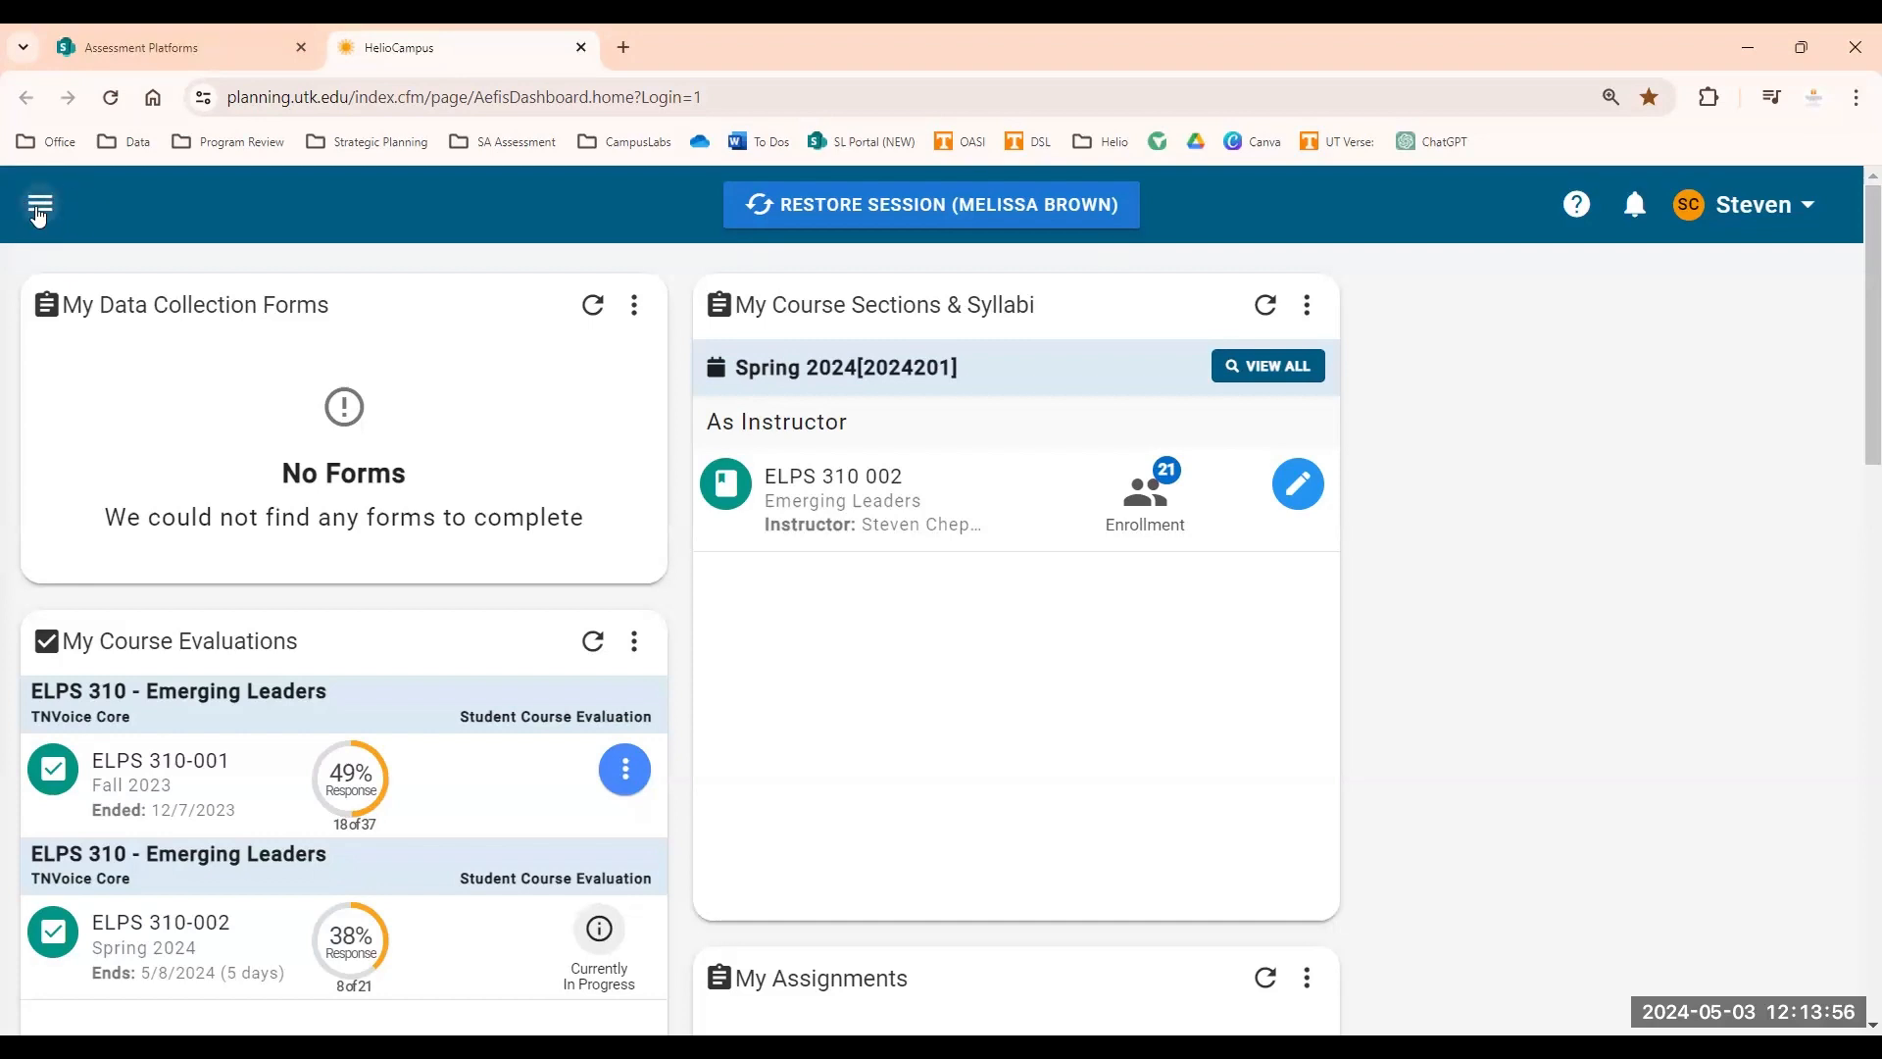
left_click(39, 208)
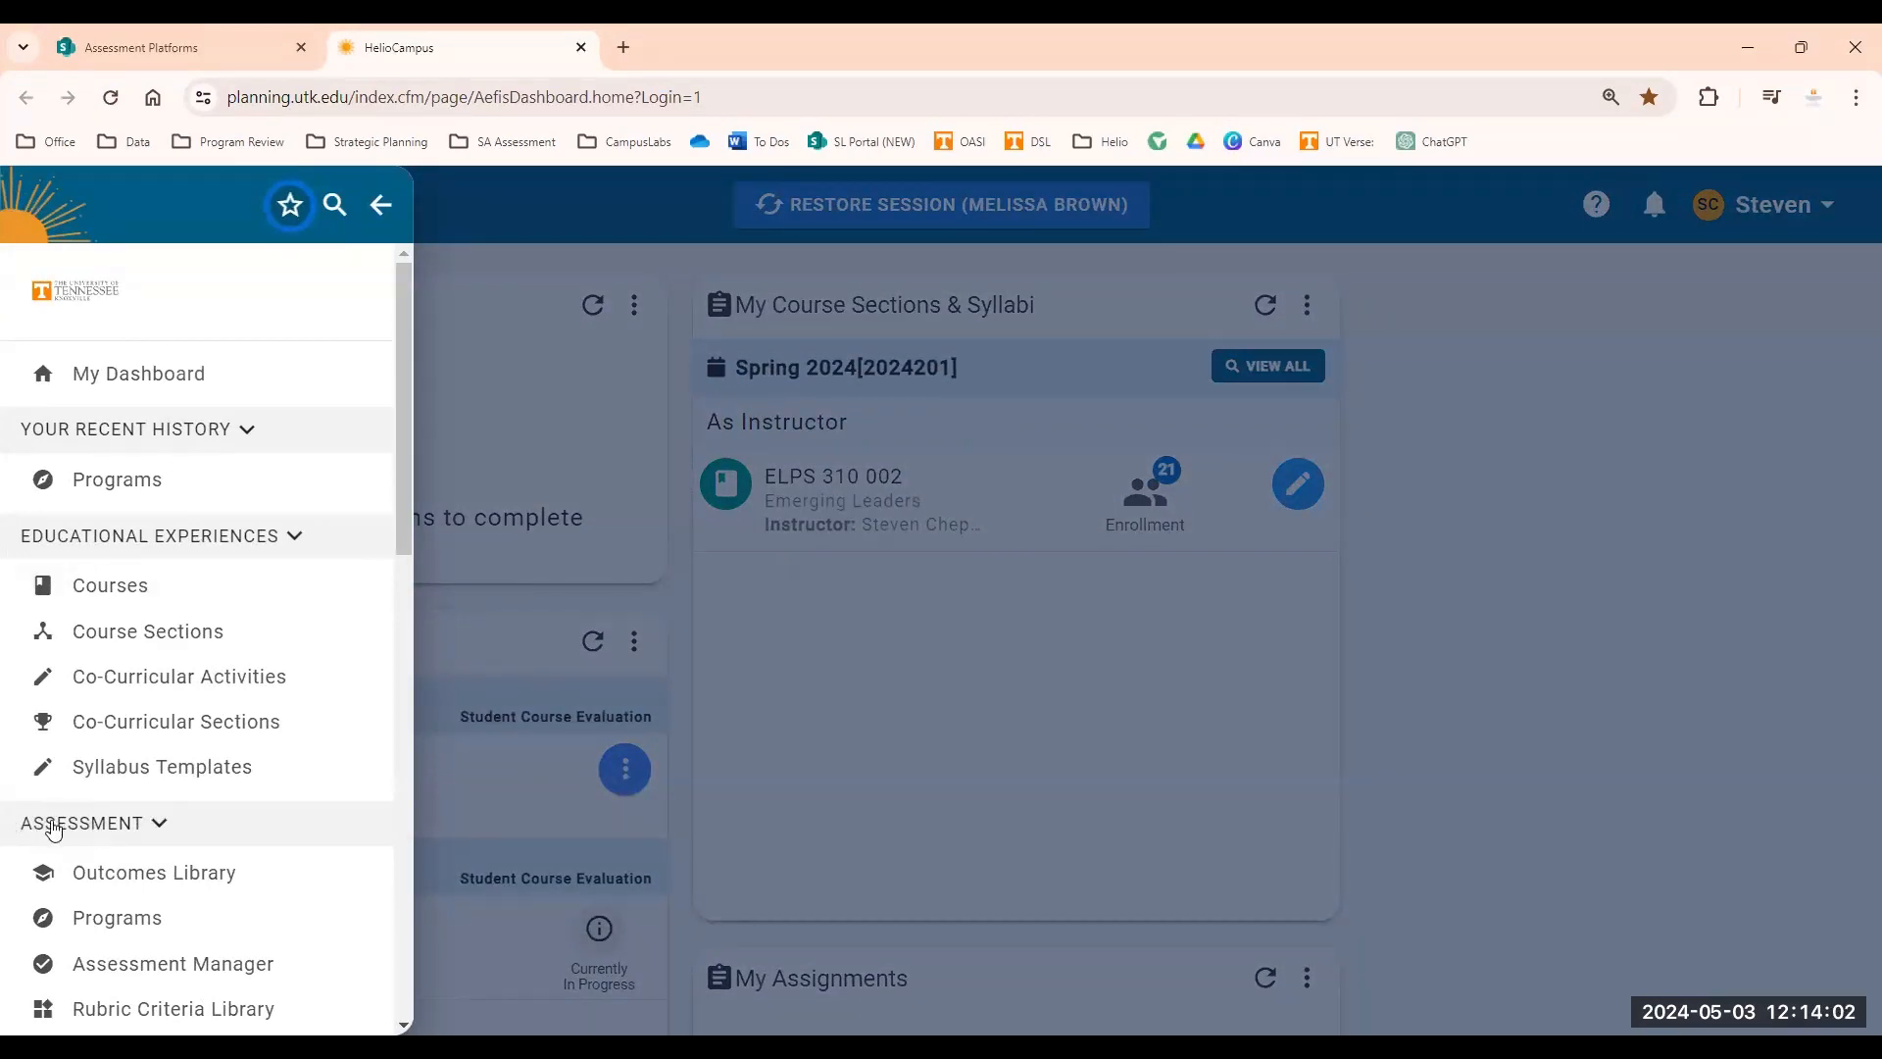
left_click(117, 920)
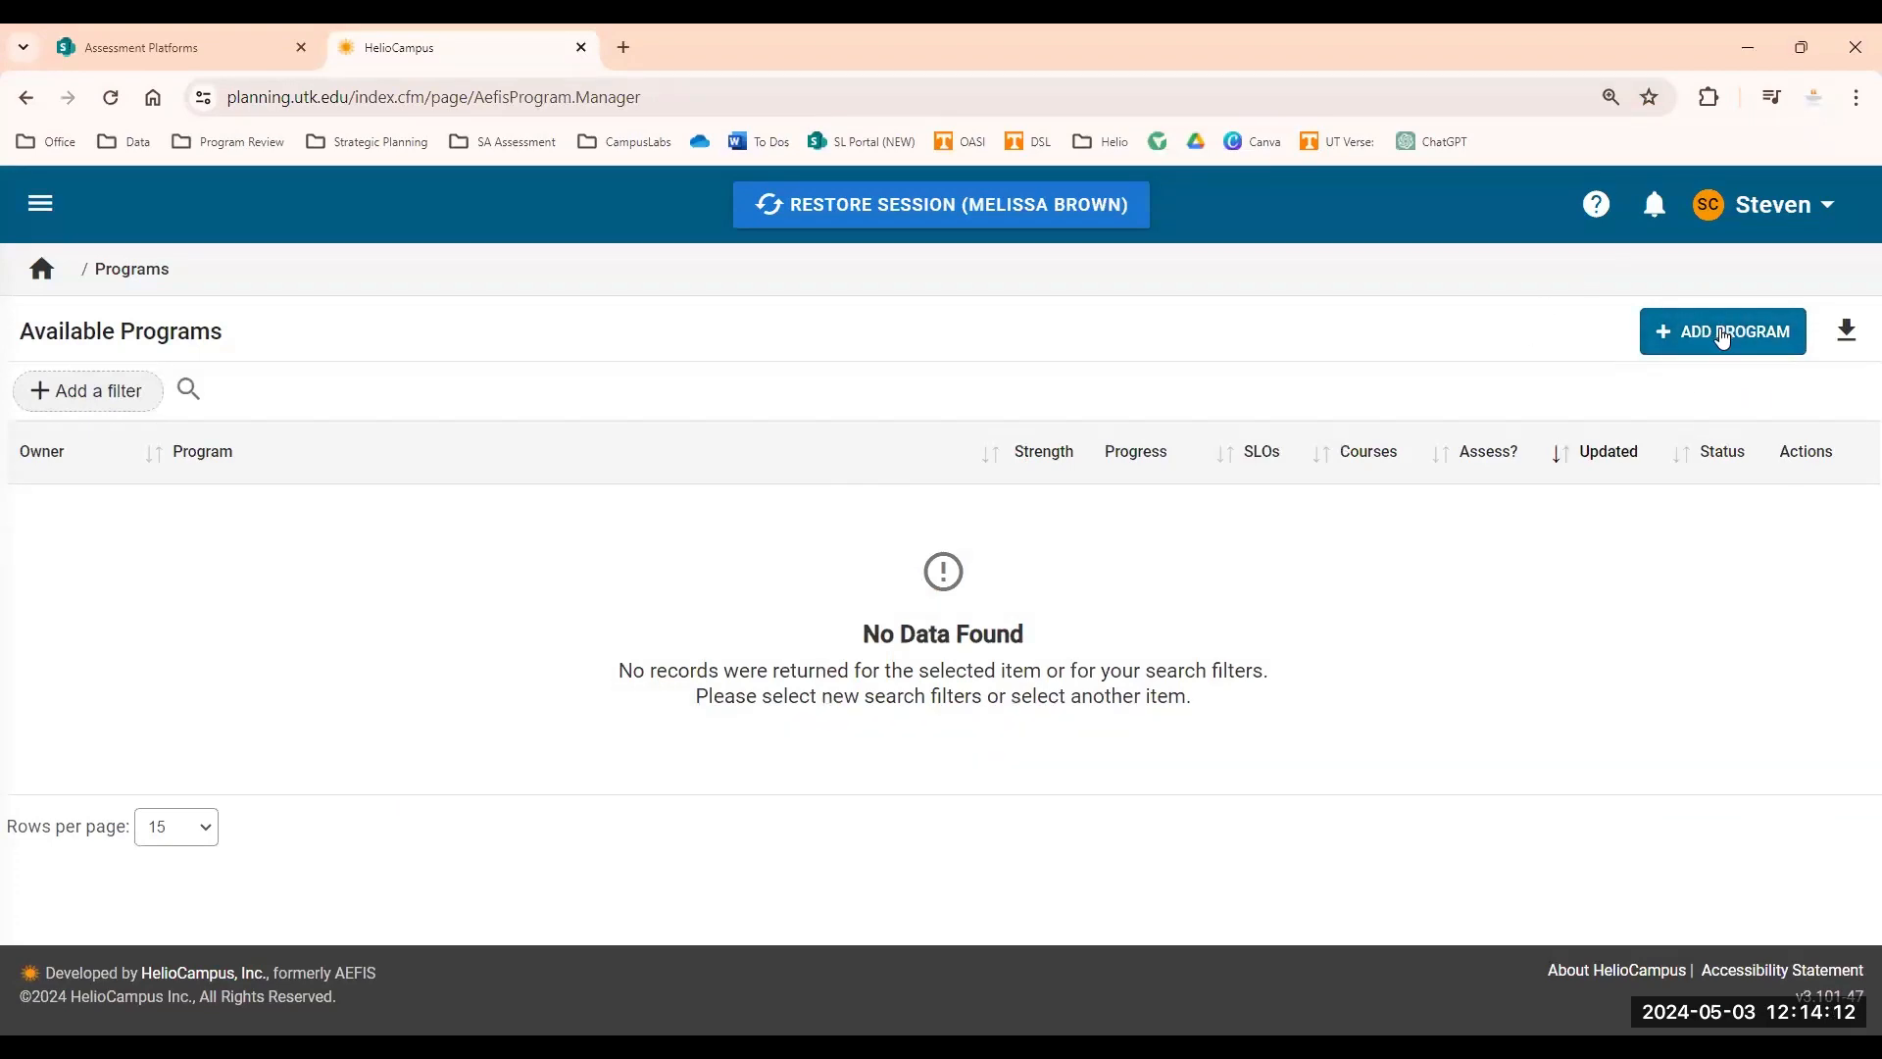
Start adding a new program and name it JCLS - Emerging Leaders.
left_click(1731, 345)
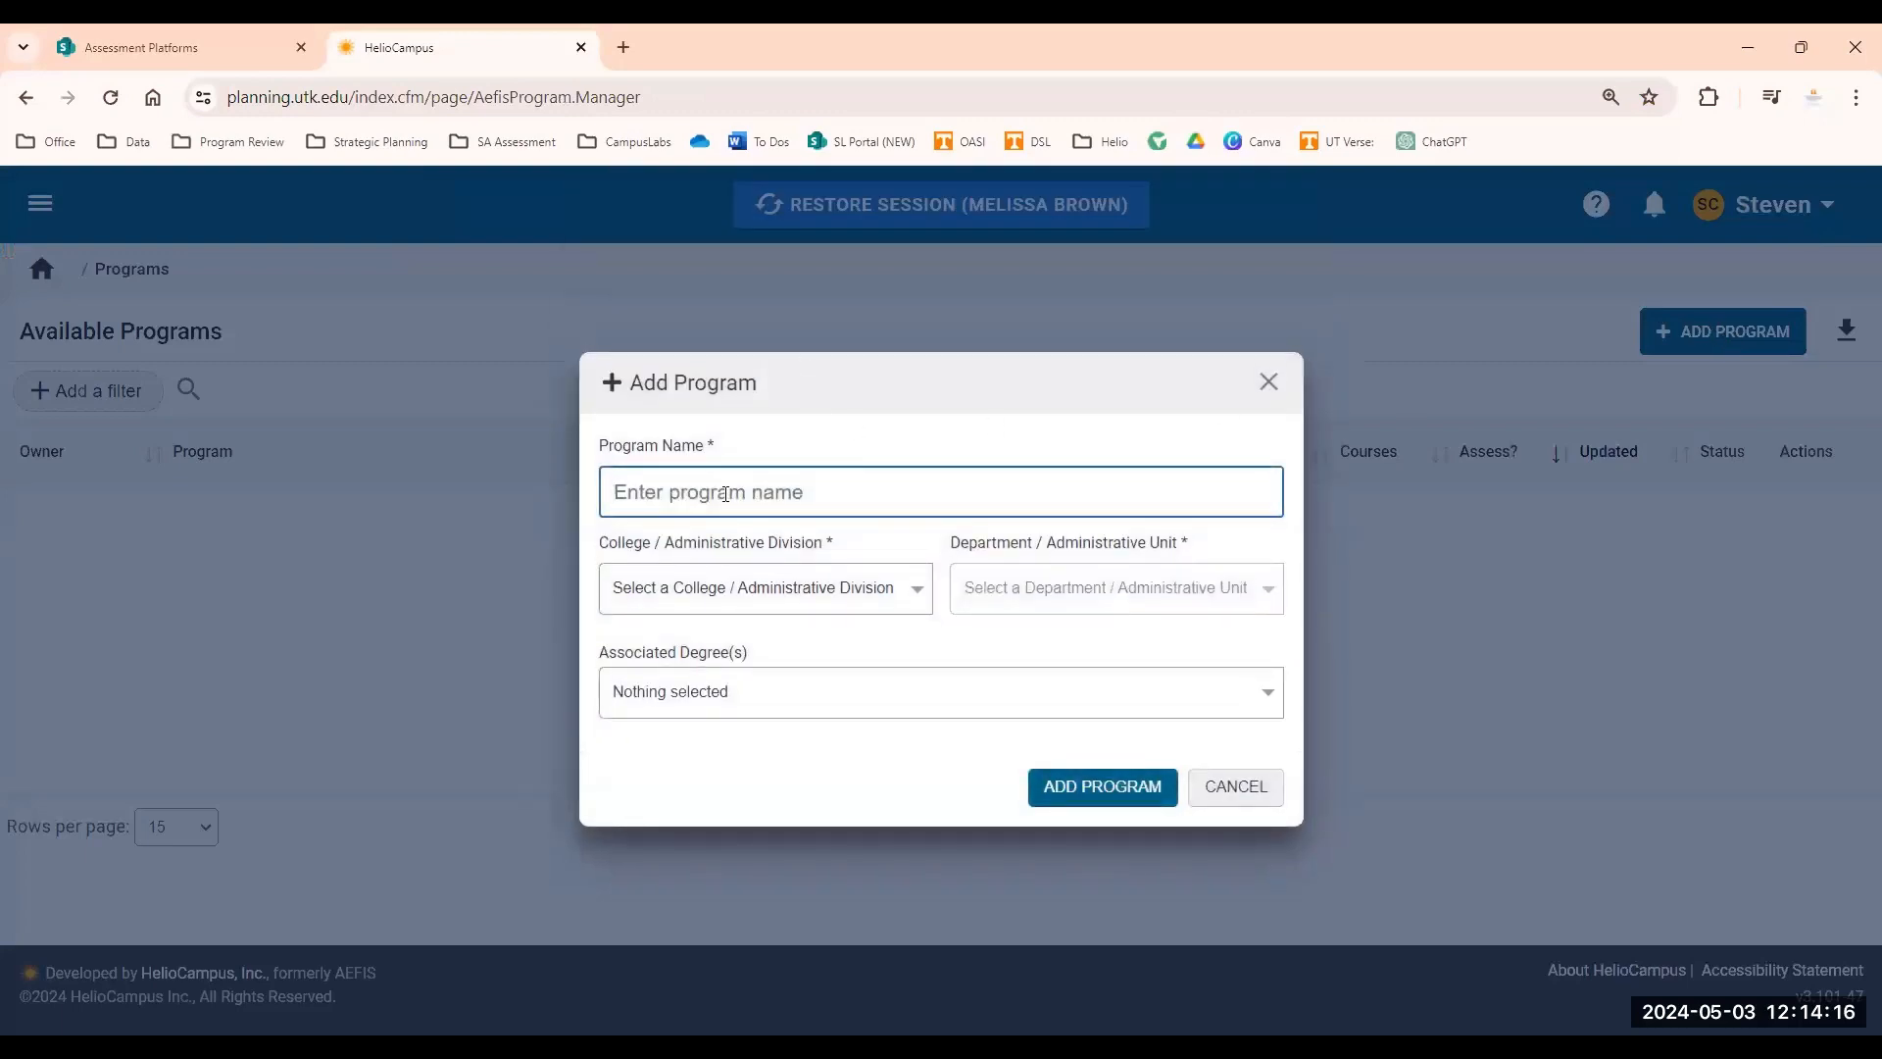
left_click(725, 493)
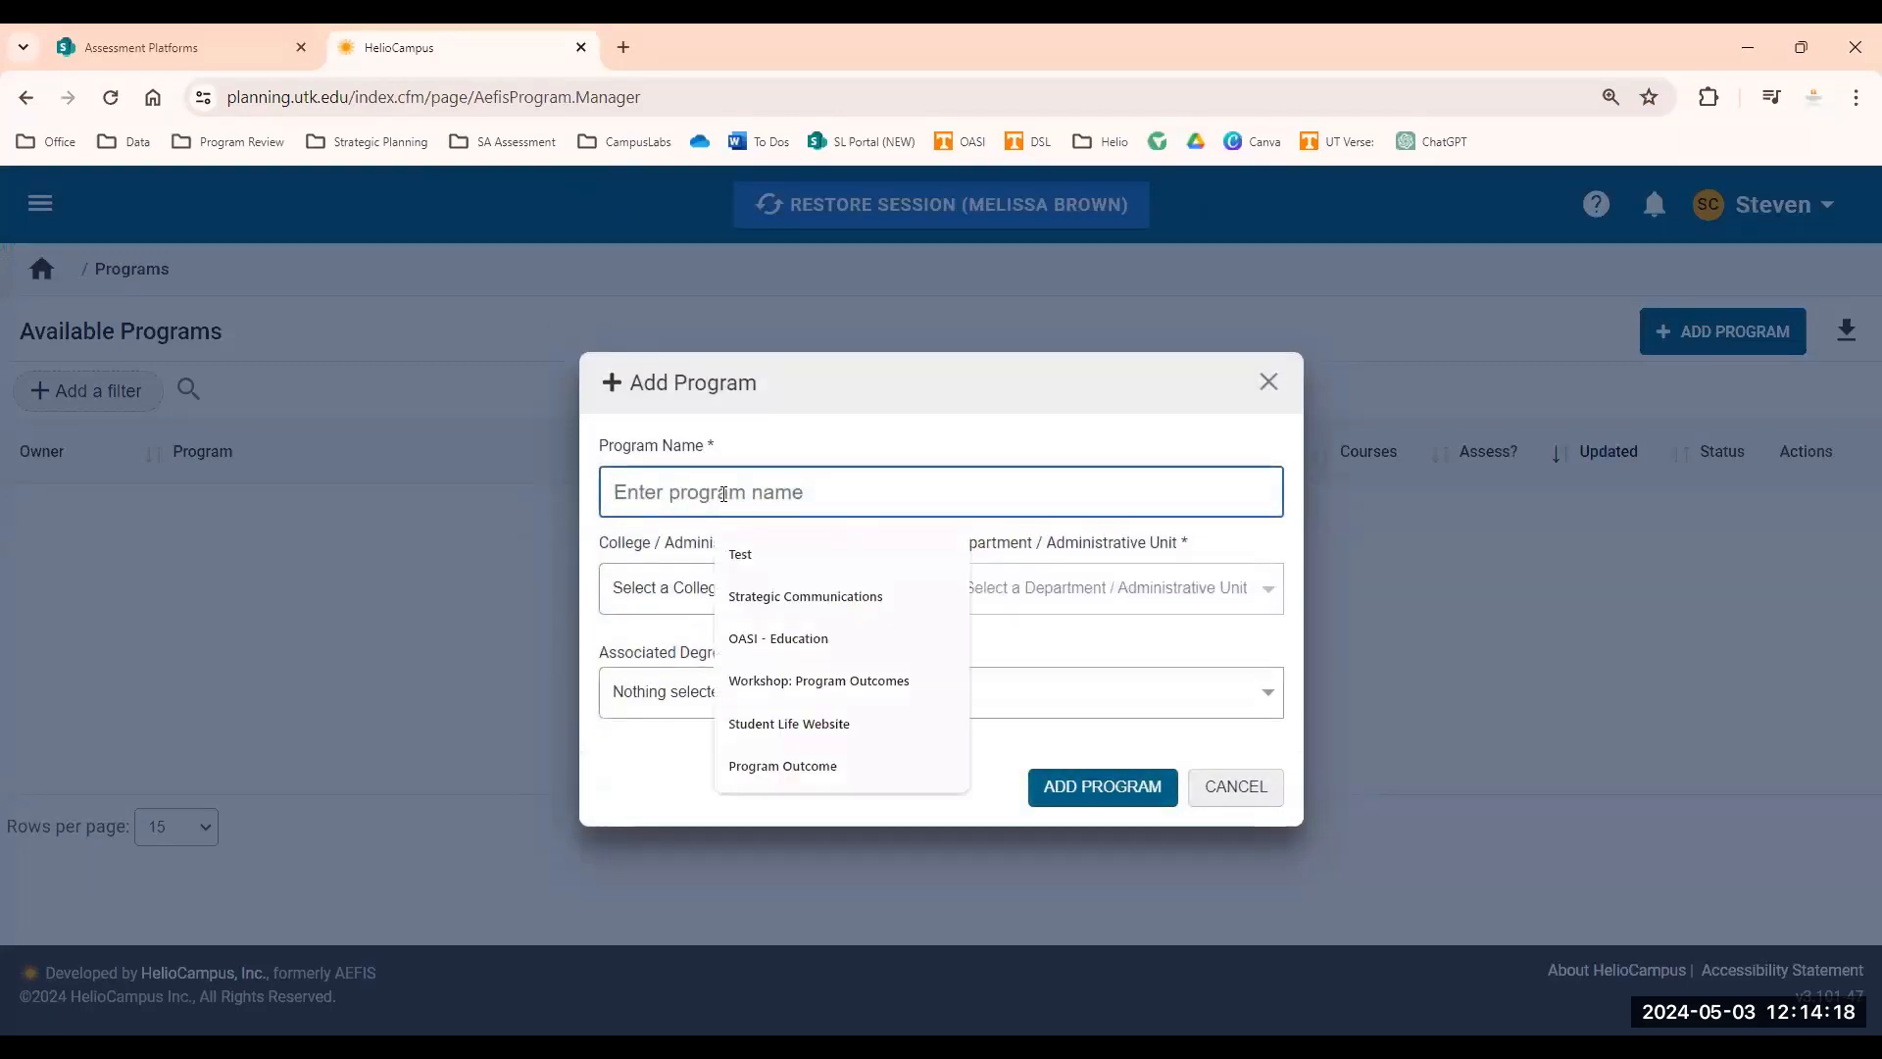
left_click(725, 493)
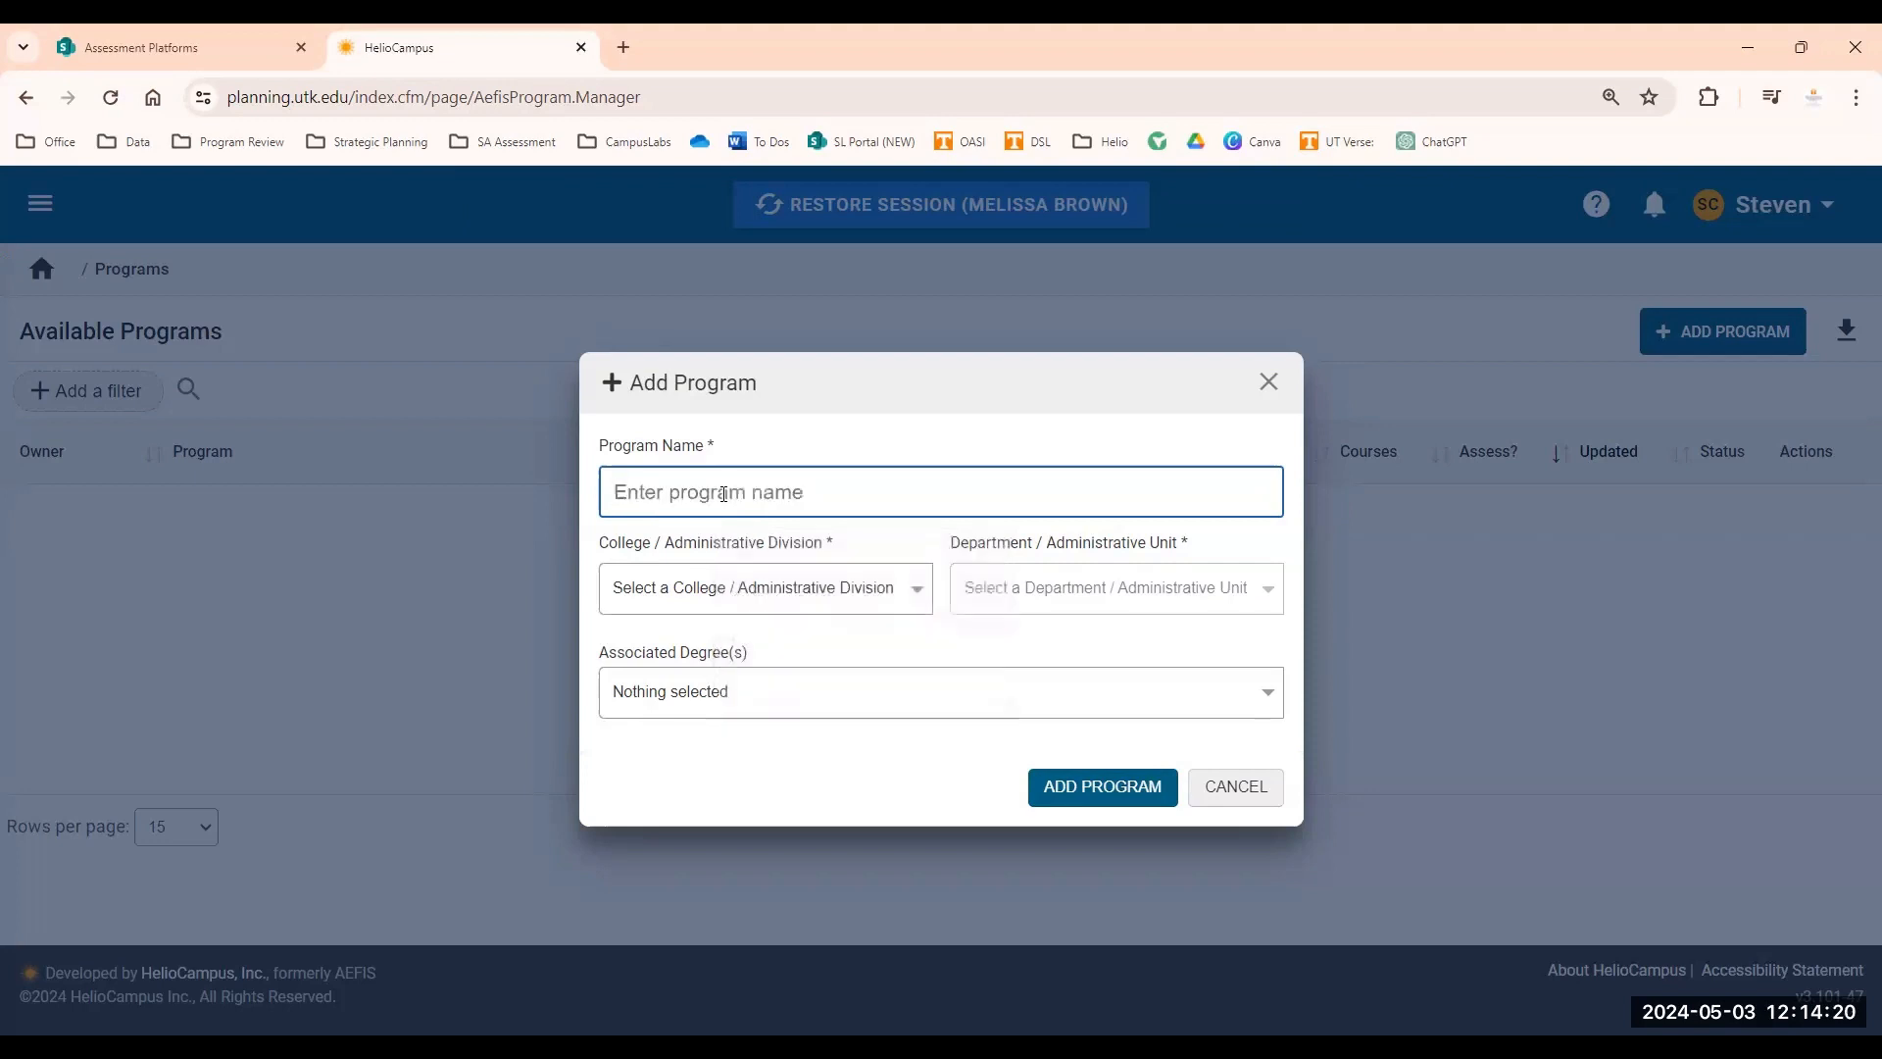
type("JC")
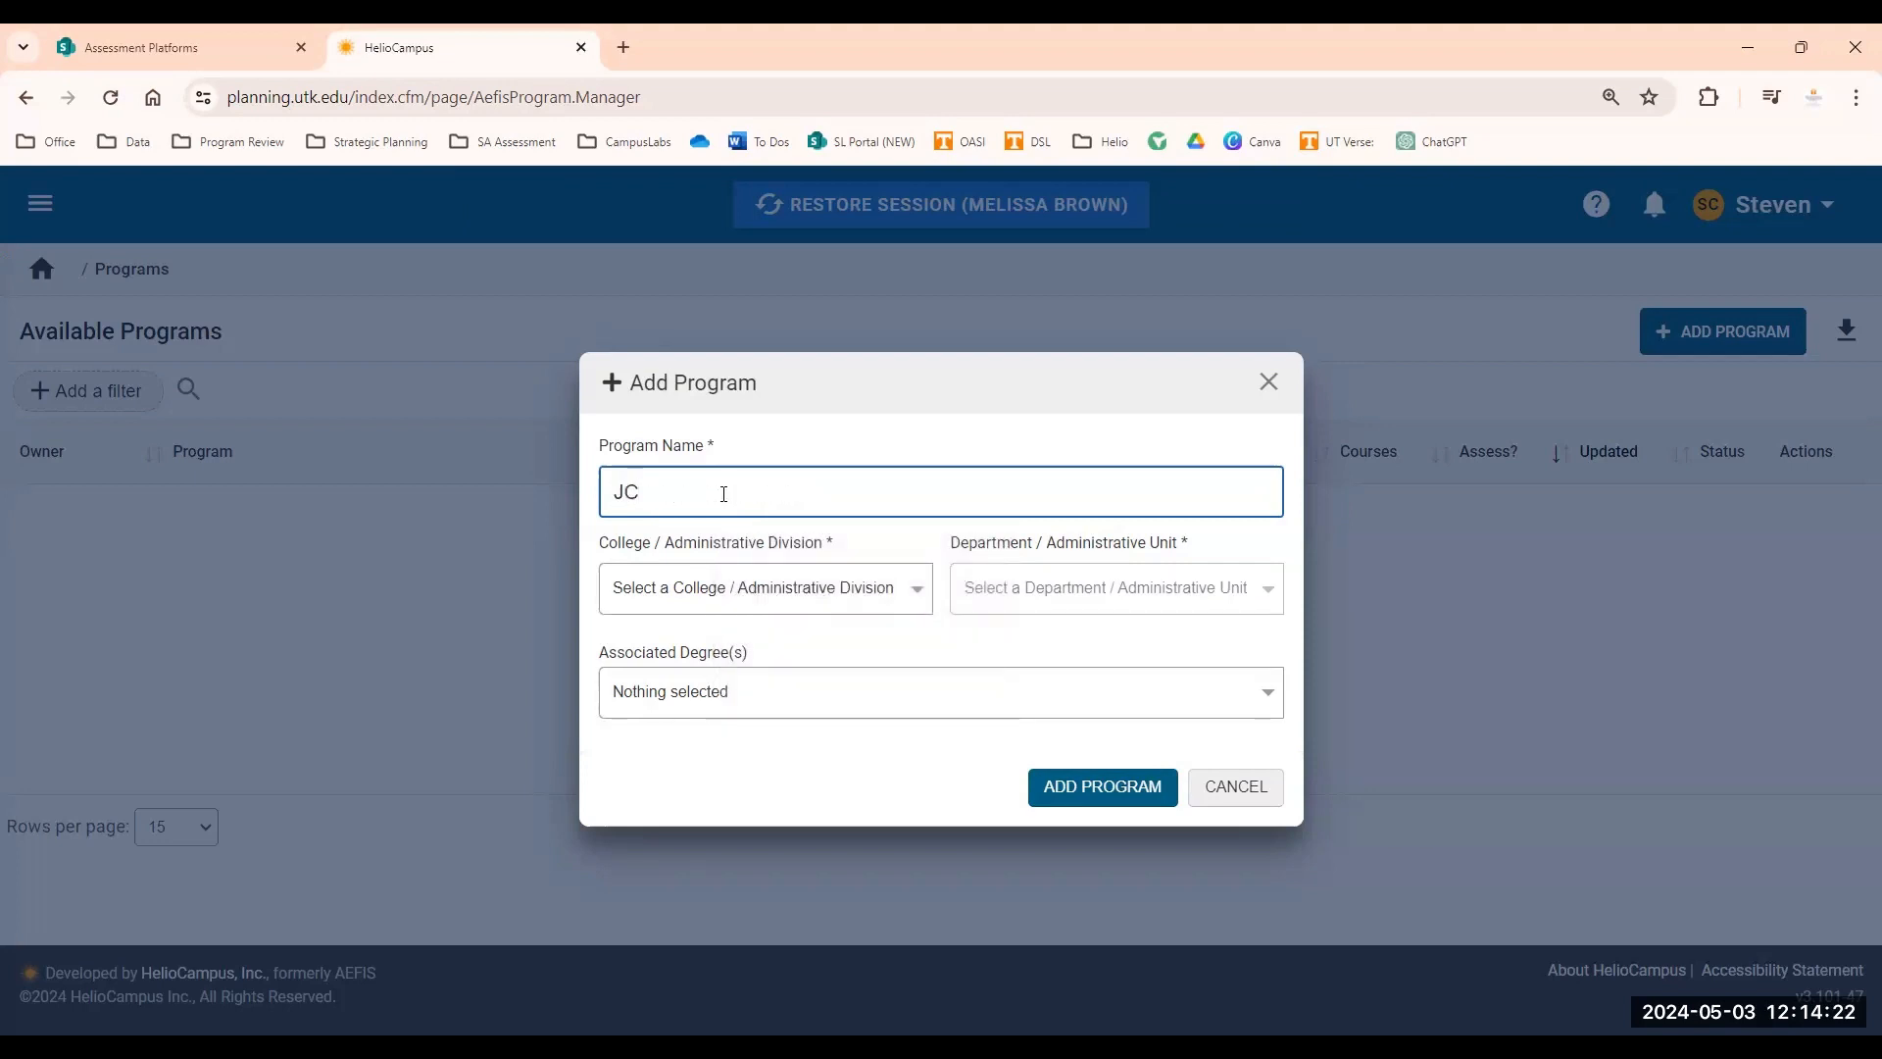
type("LS -")
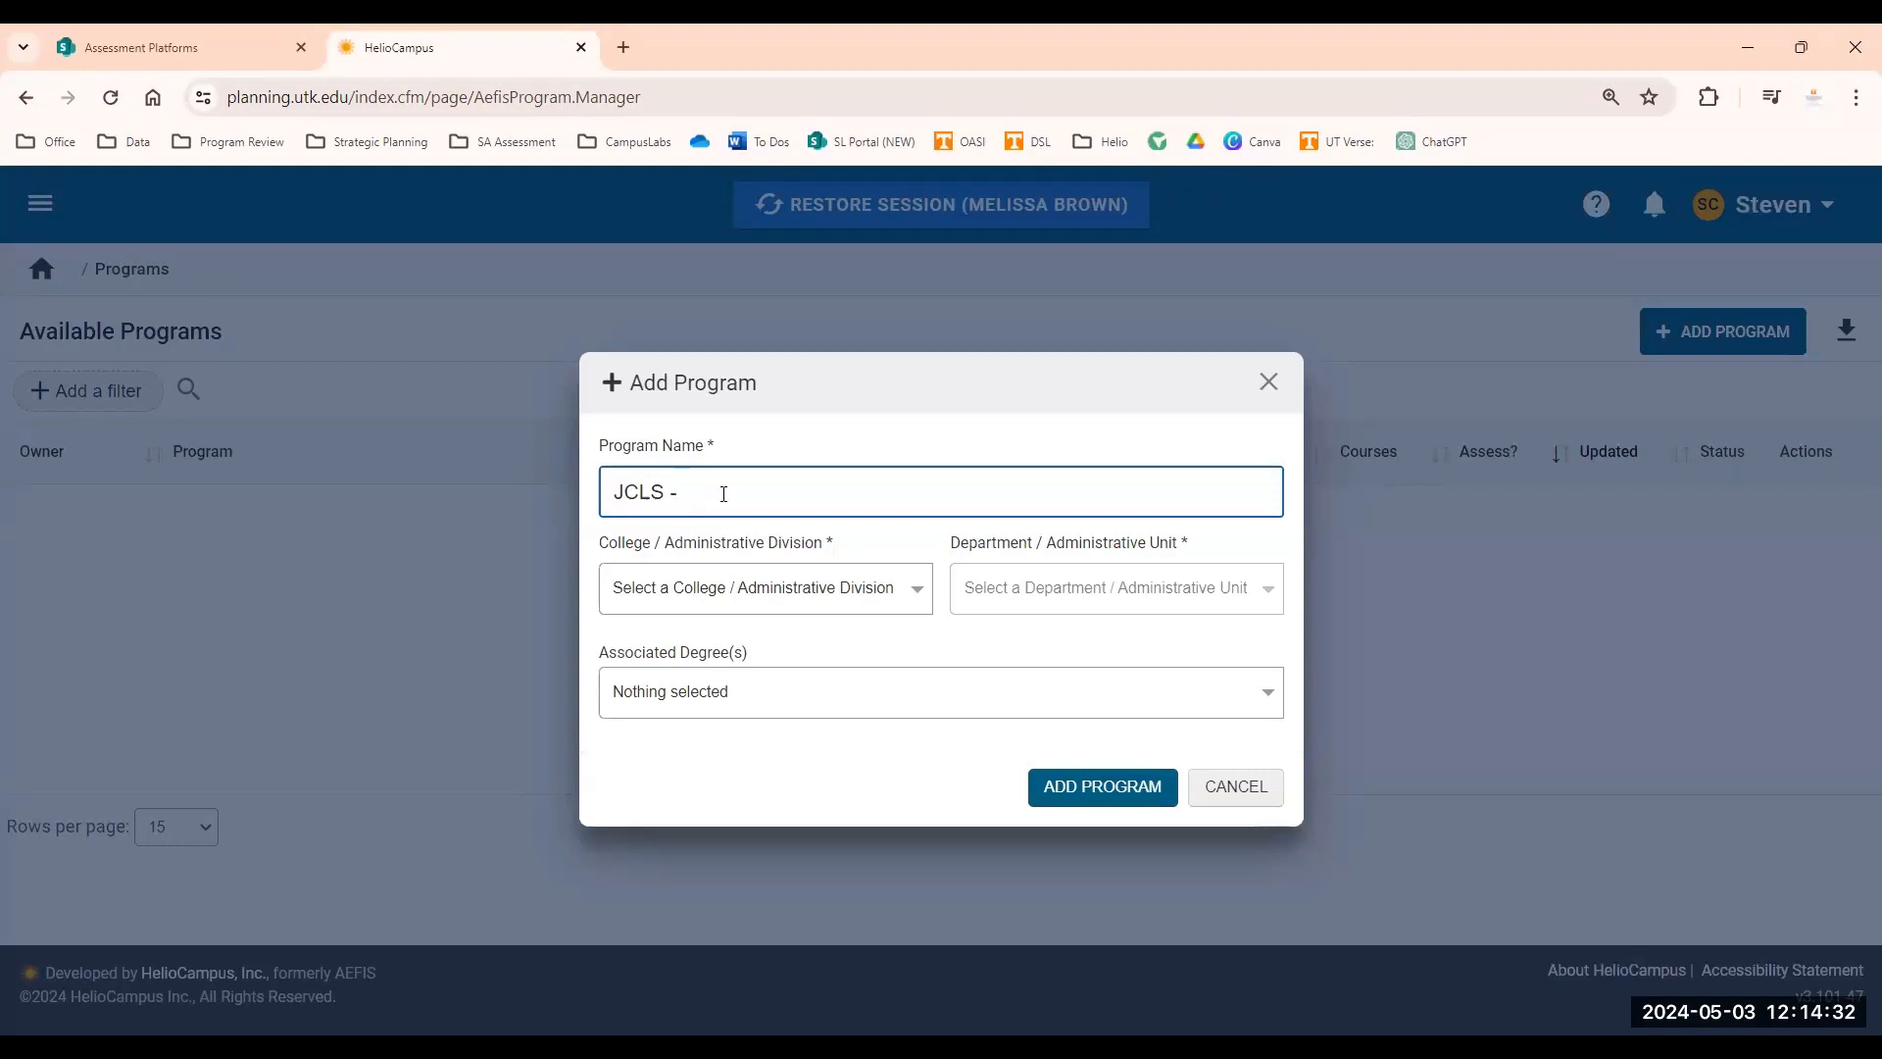
type("Emerging Leaders")
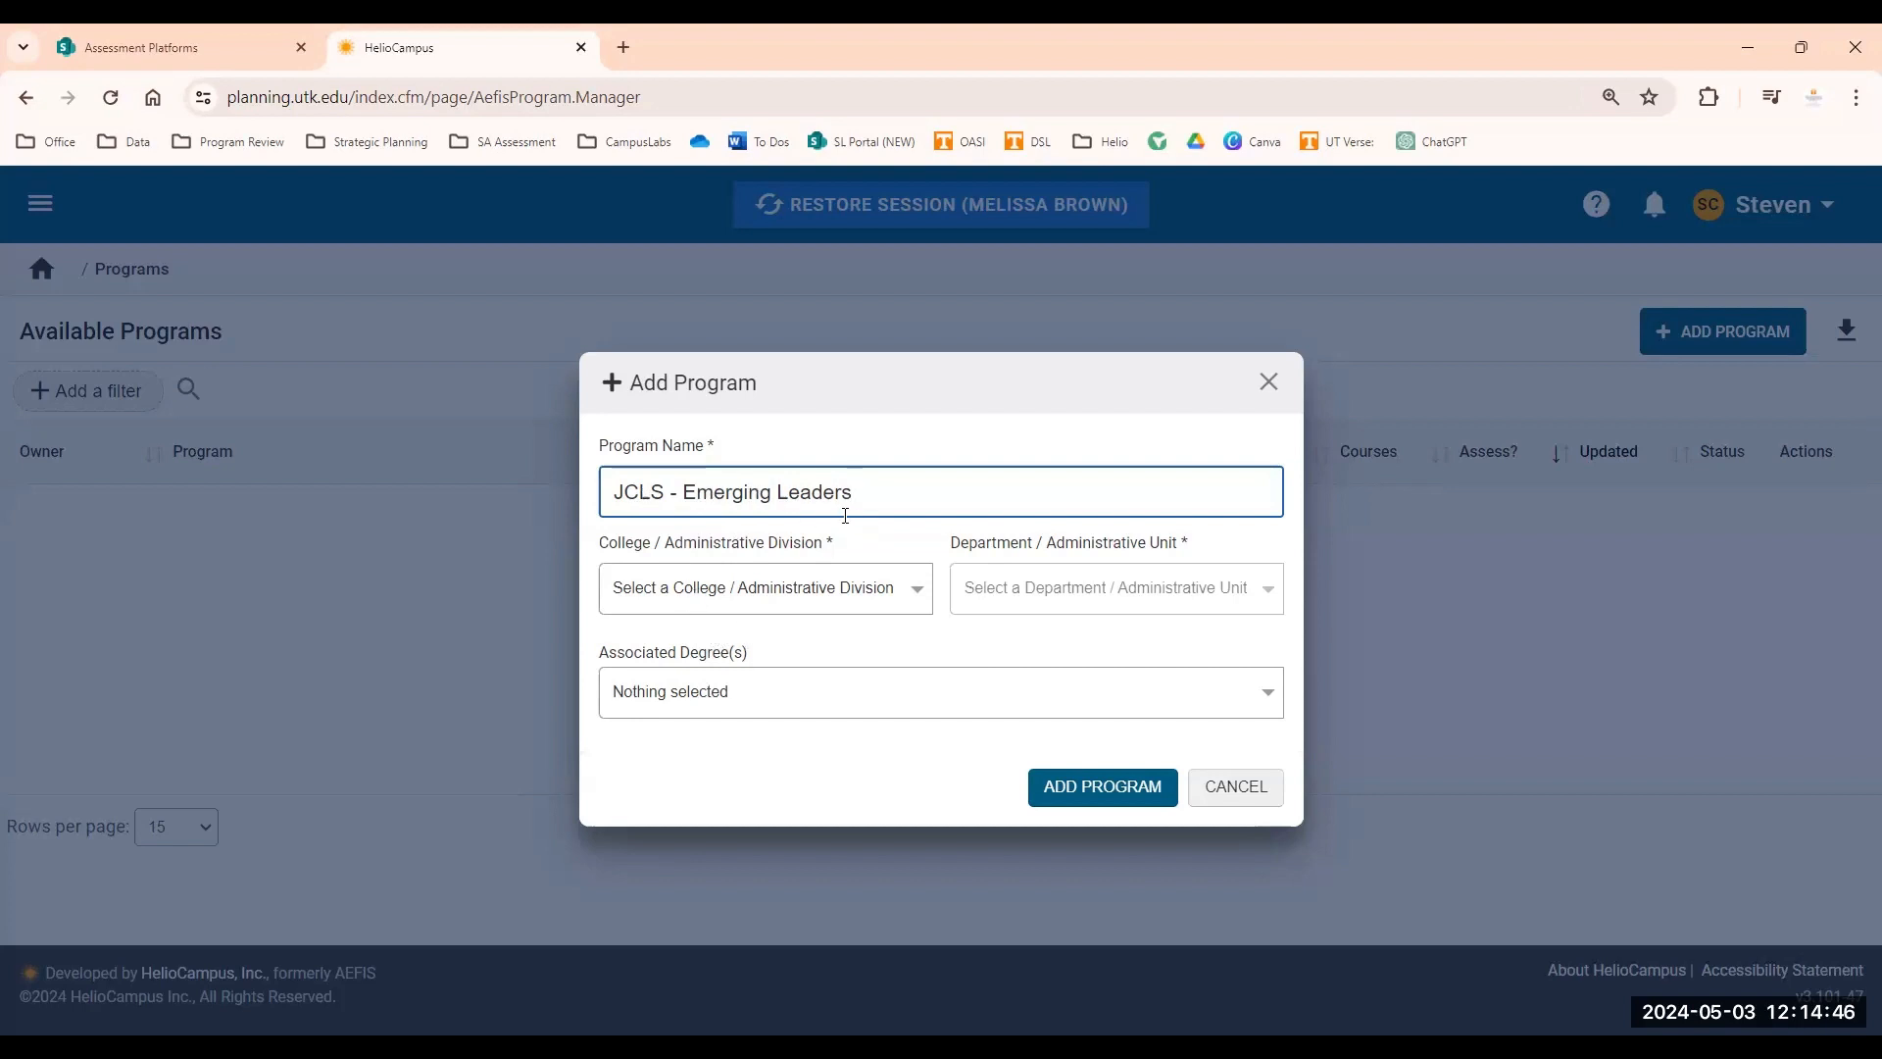
Set the division to Division of Student Life and the unit to Jones Center for Leadership and Service, then add the program.
left_click(782, 596)
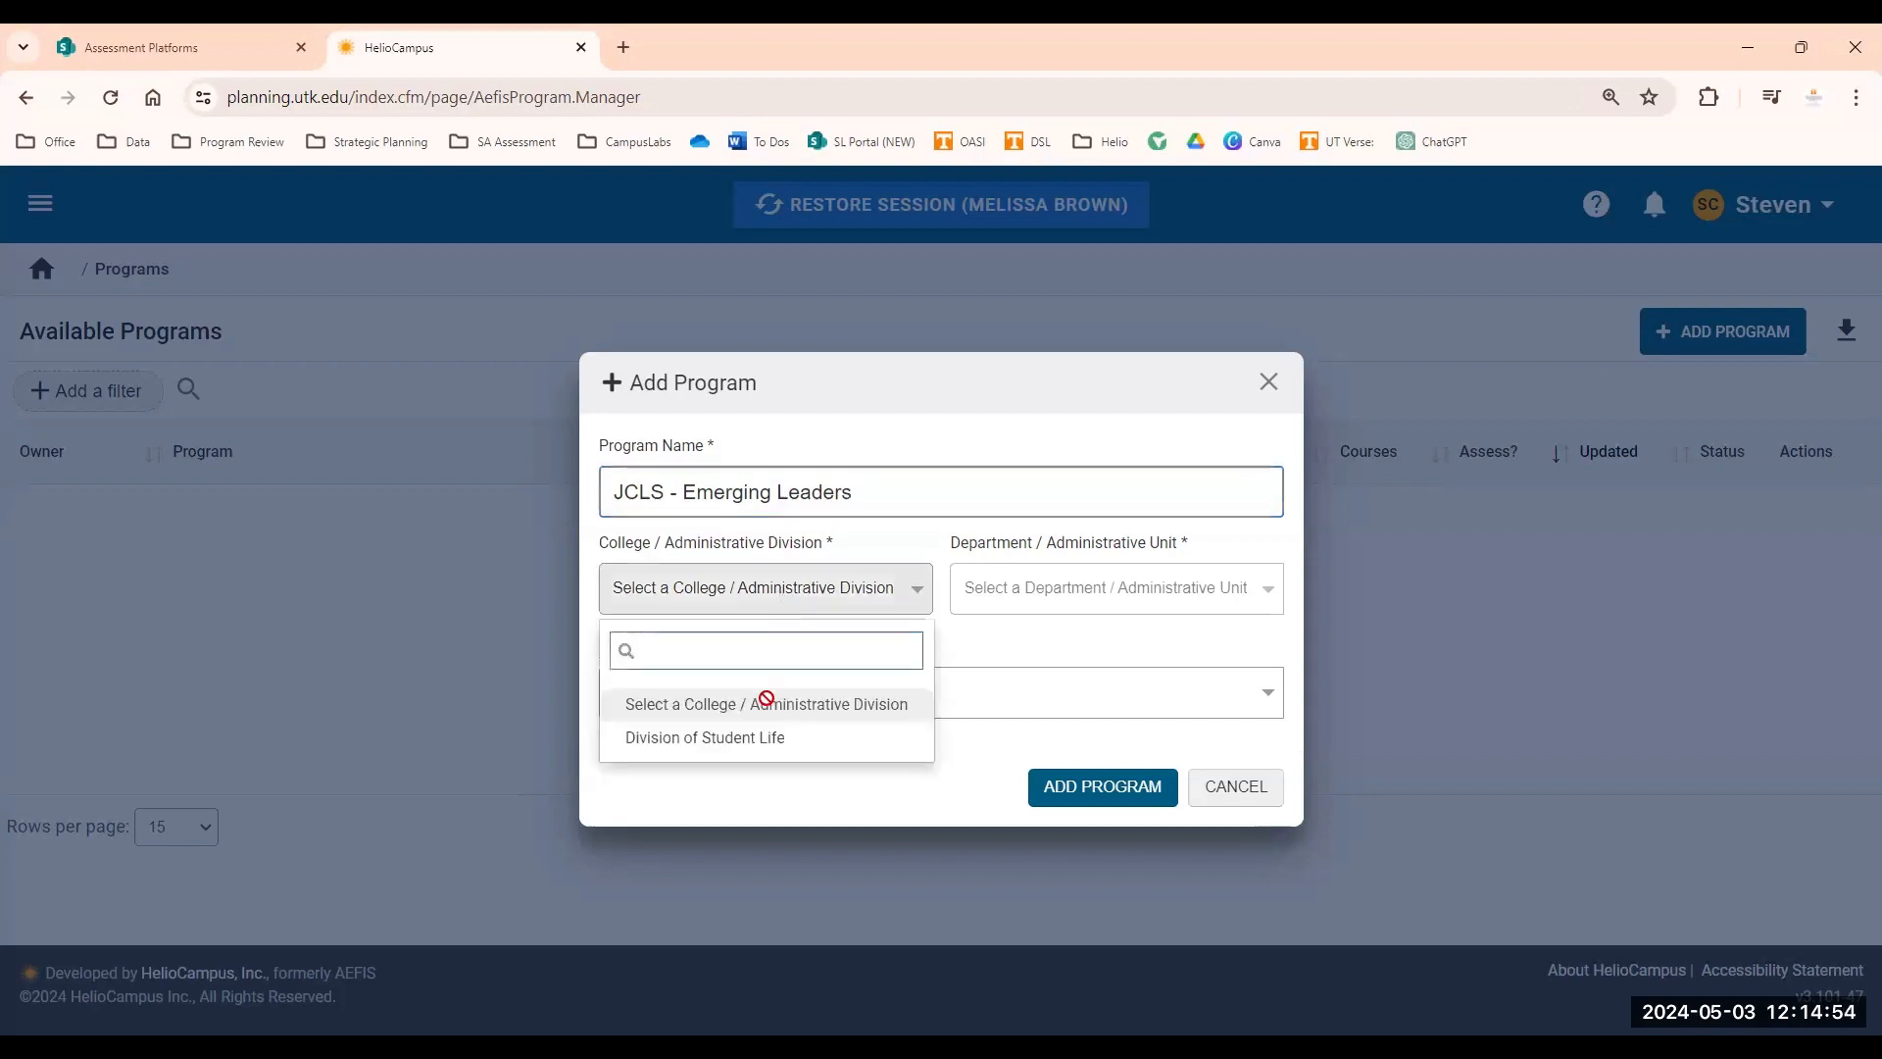
left_click(744, 749)
left_click(1035, 595)
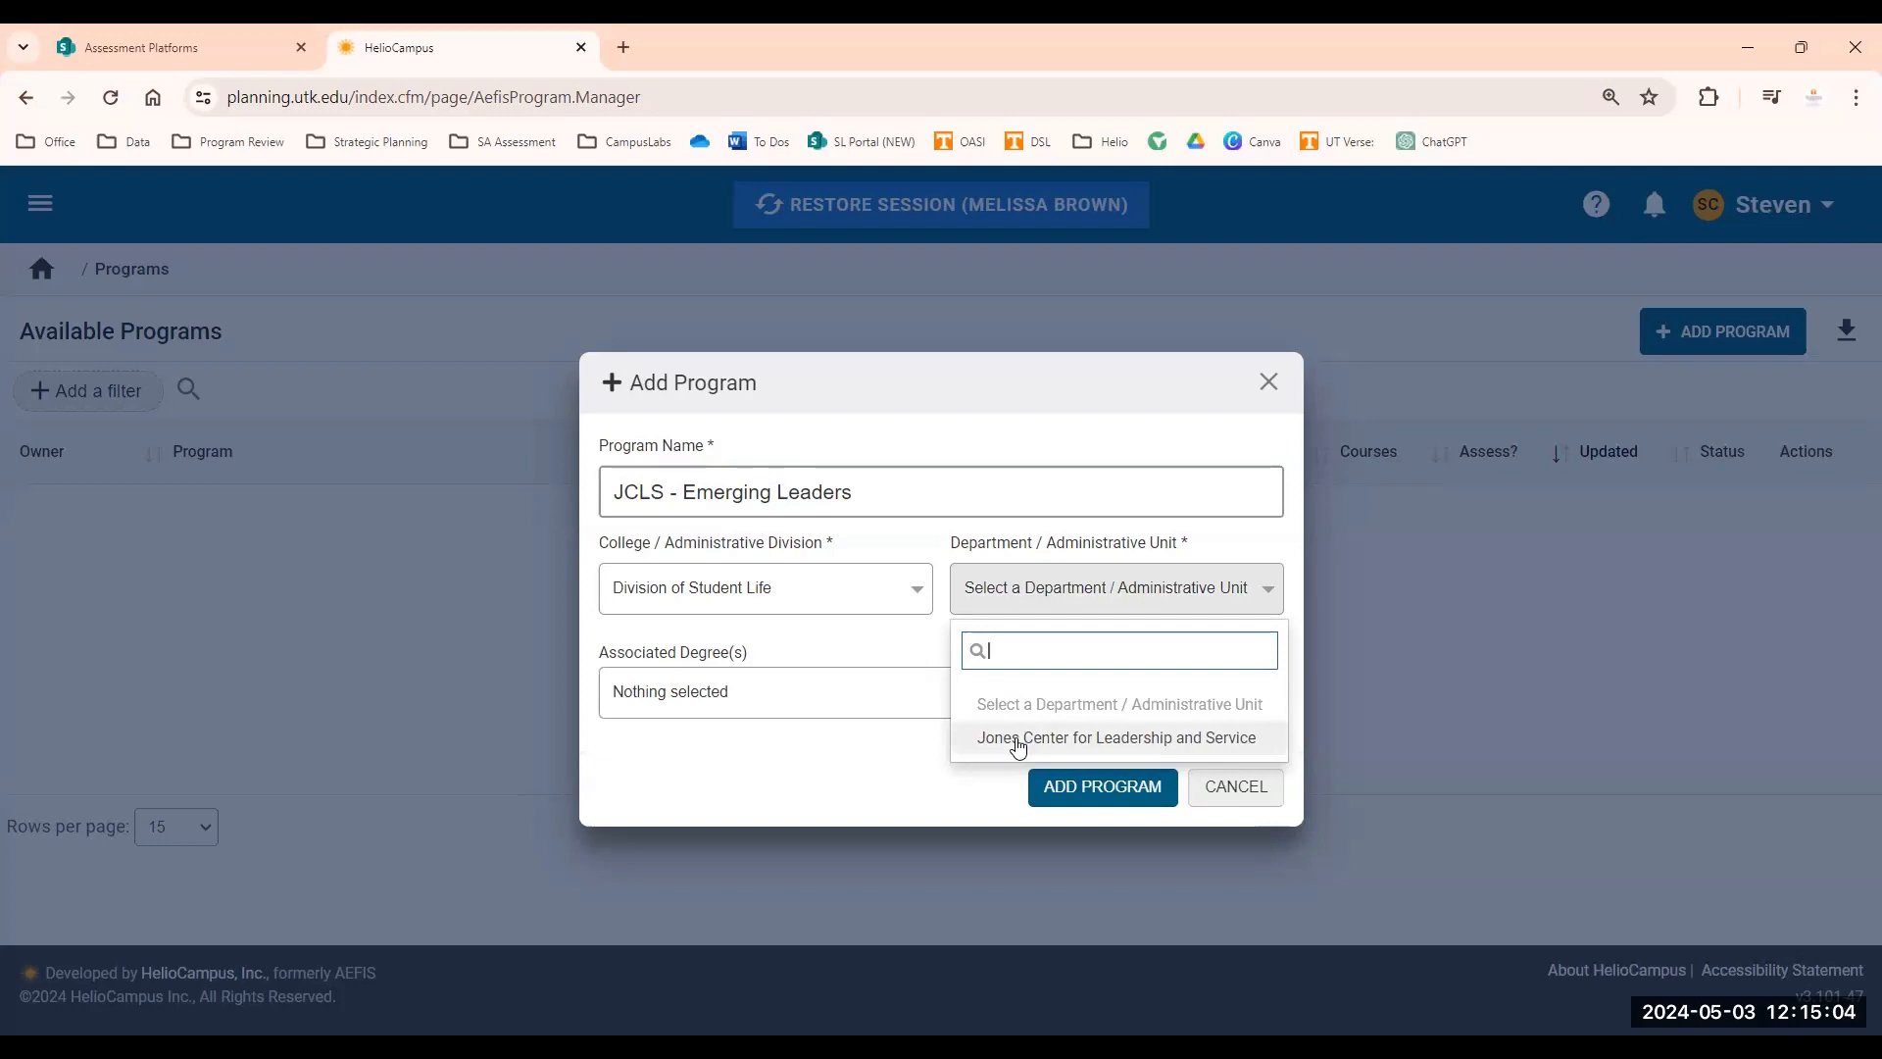
left_click(1017, 741)
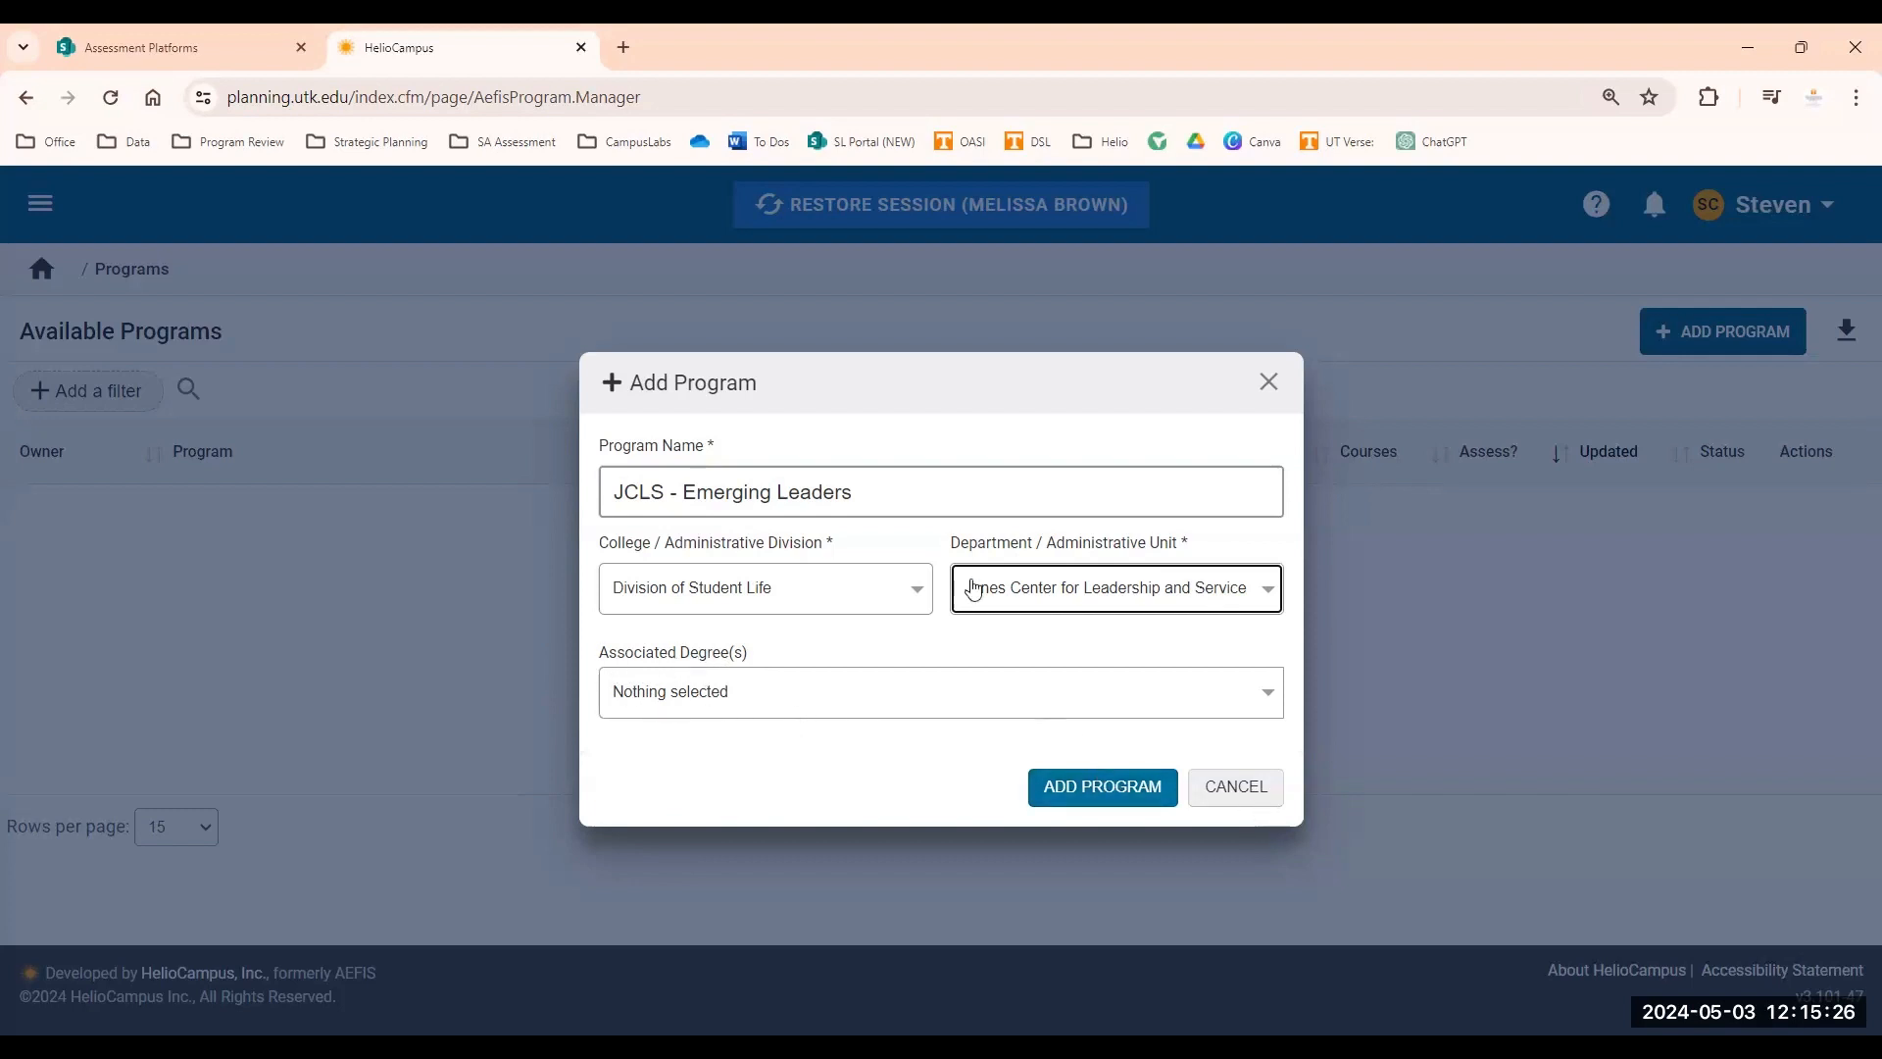
left_click(1068, 794)
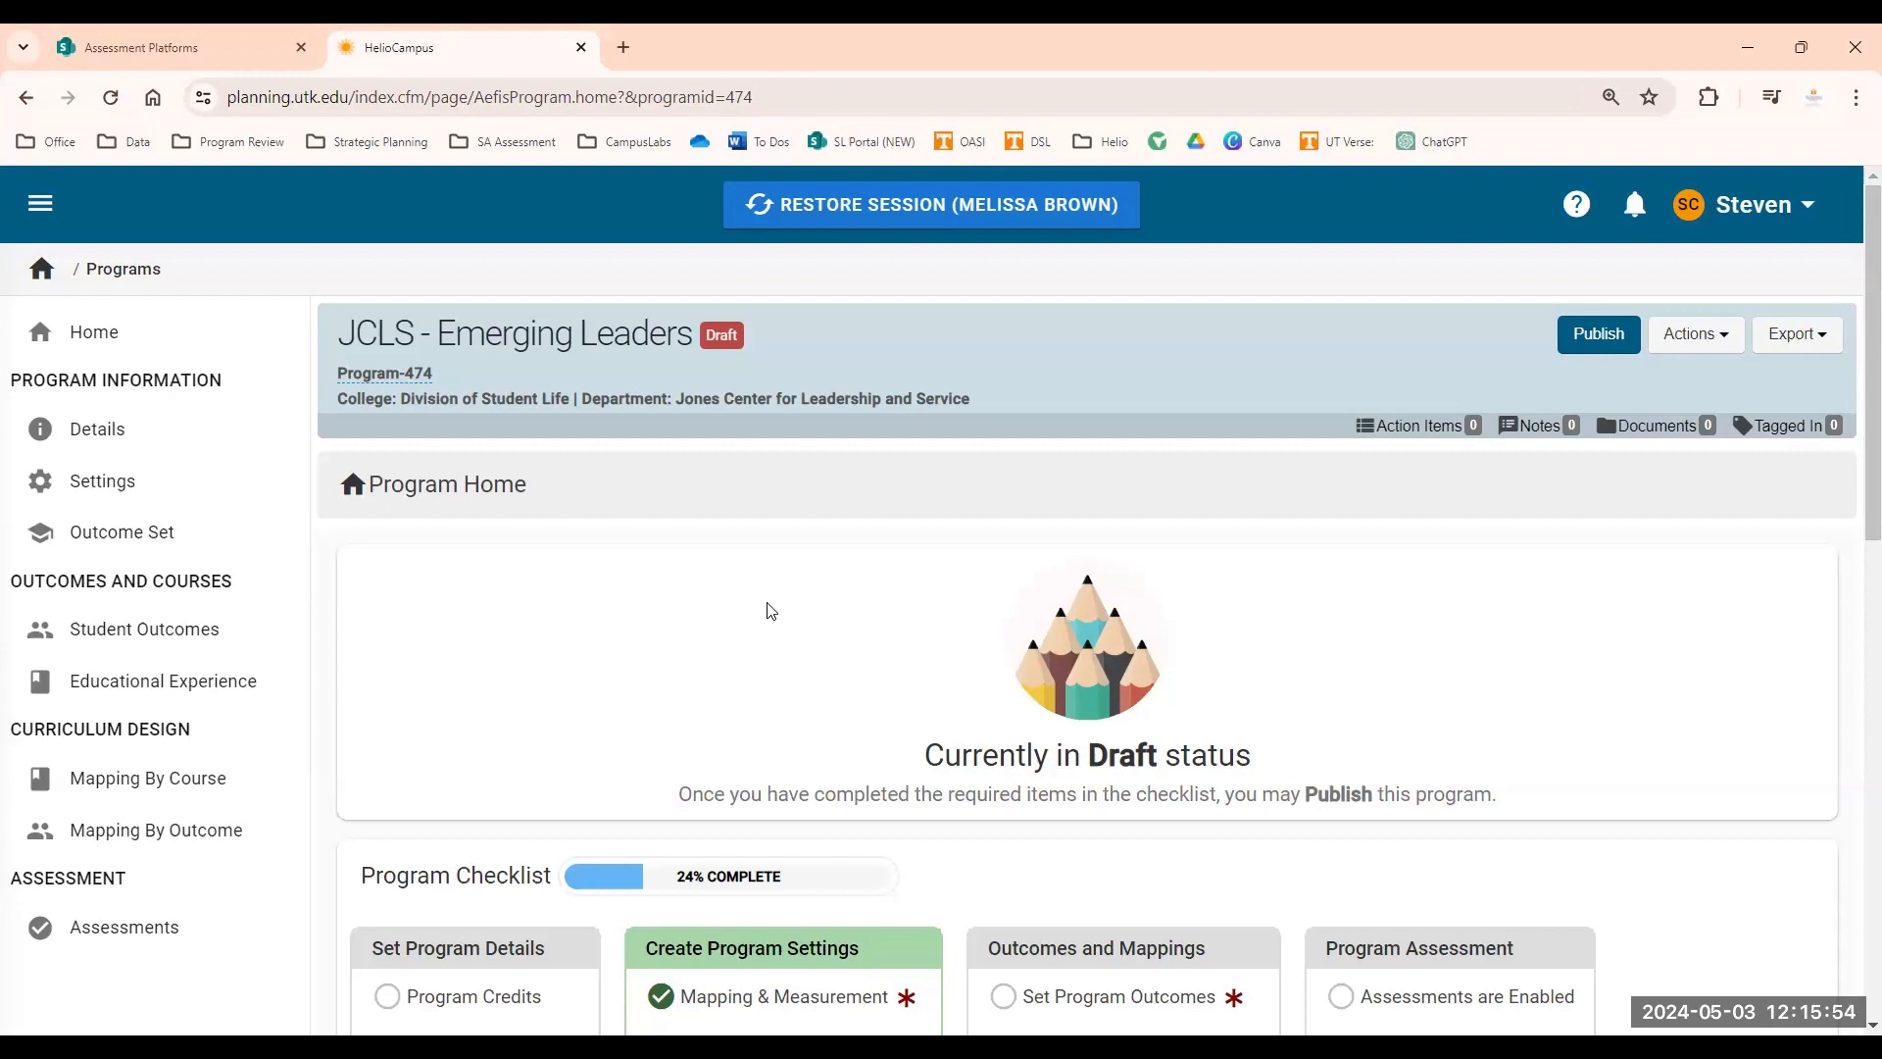
Review the program checklist on the new program's home page.
scroll(768, 614, "down", 5)
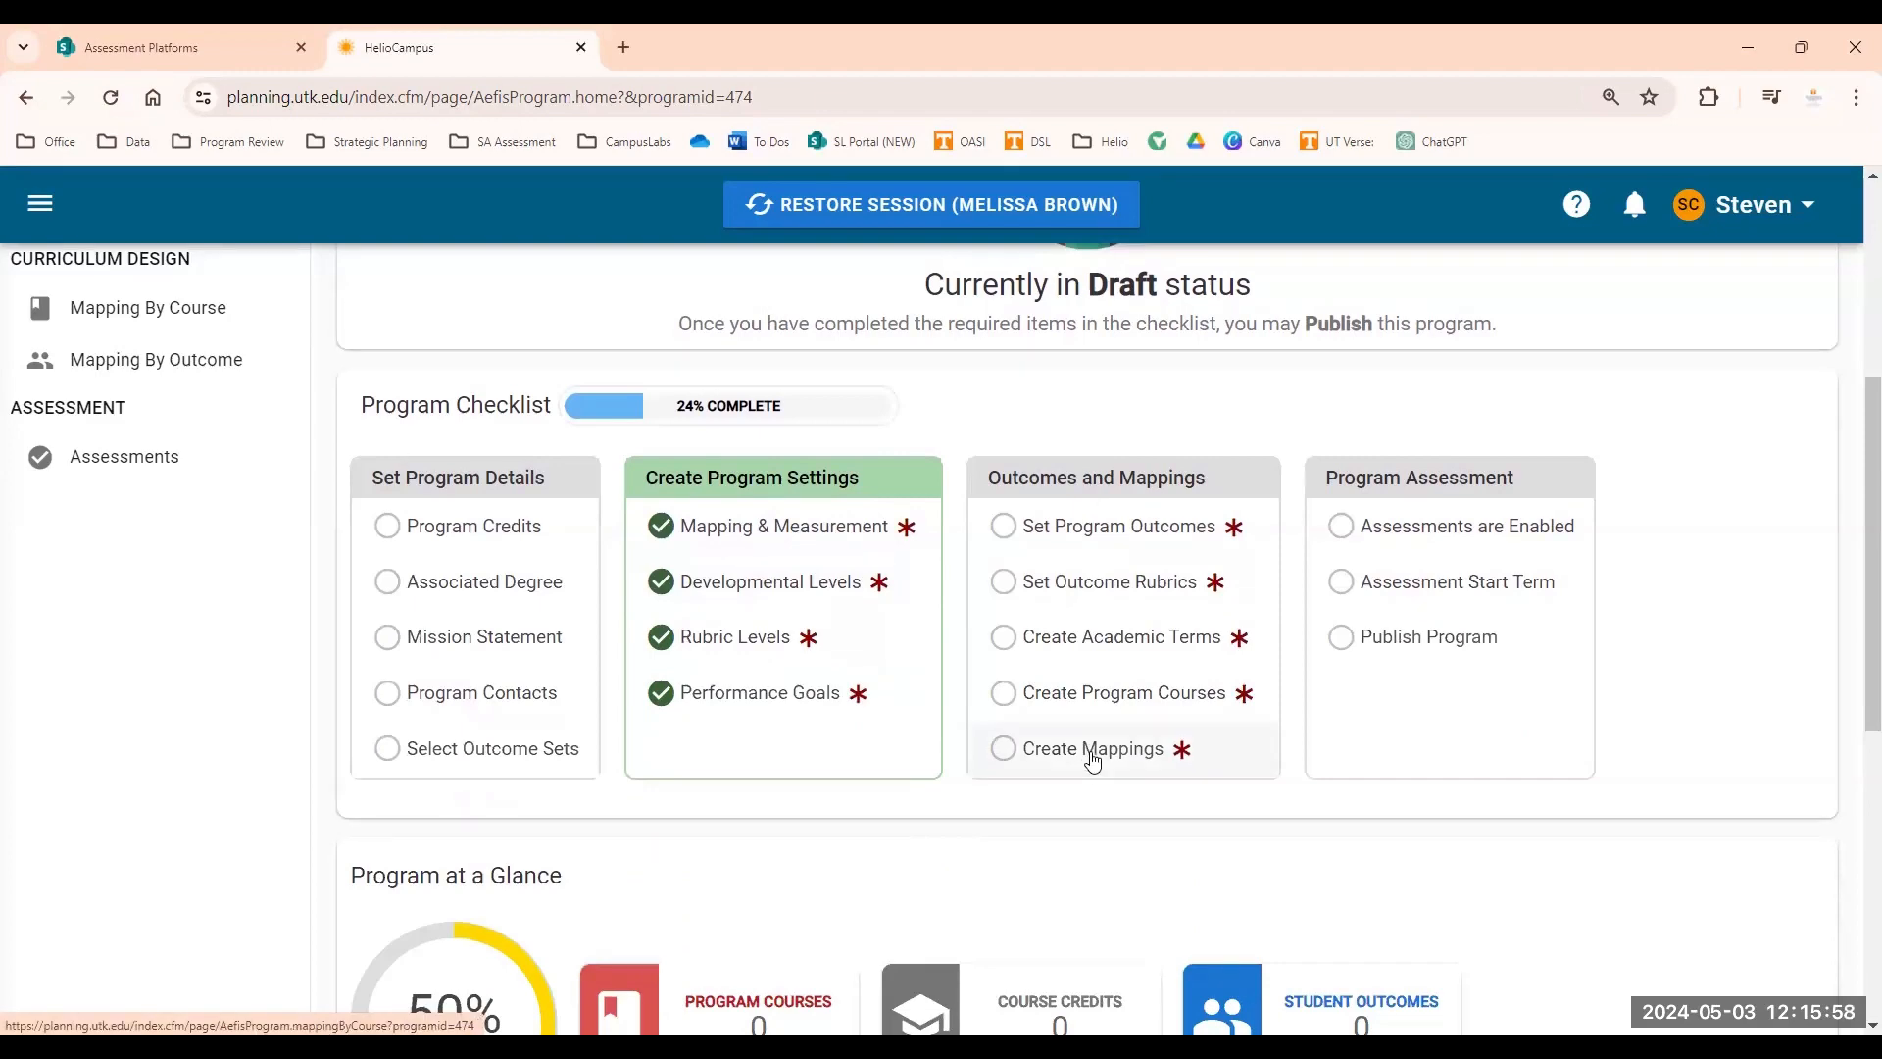
scroll(1090, 758, "down", 4)
scroll(1087, 761, "down", 3)
scroll(1067, 764, "up", 12)
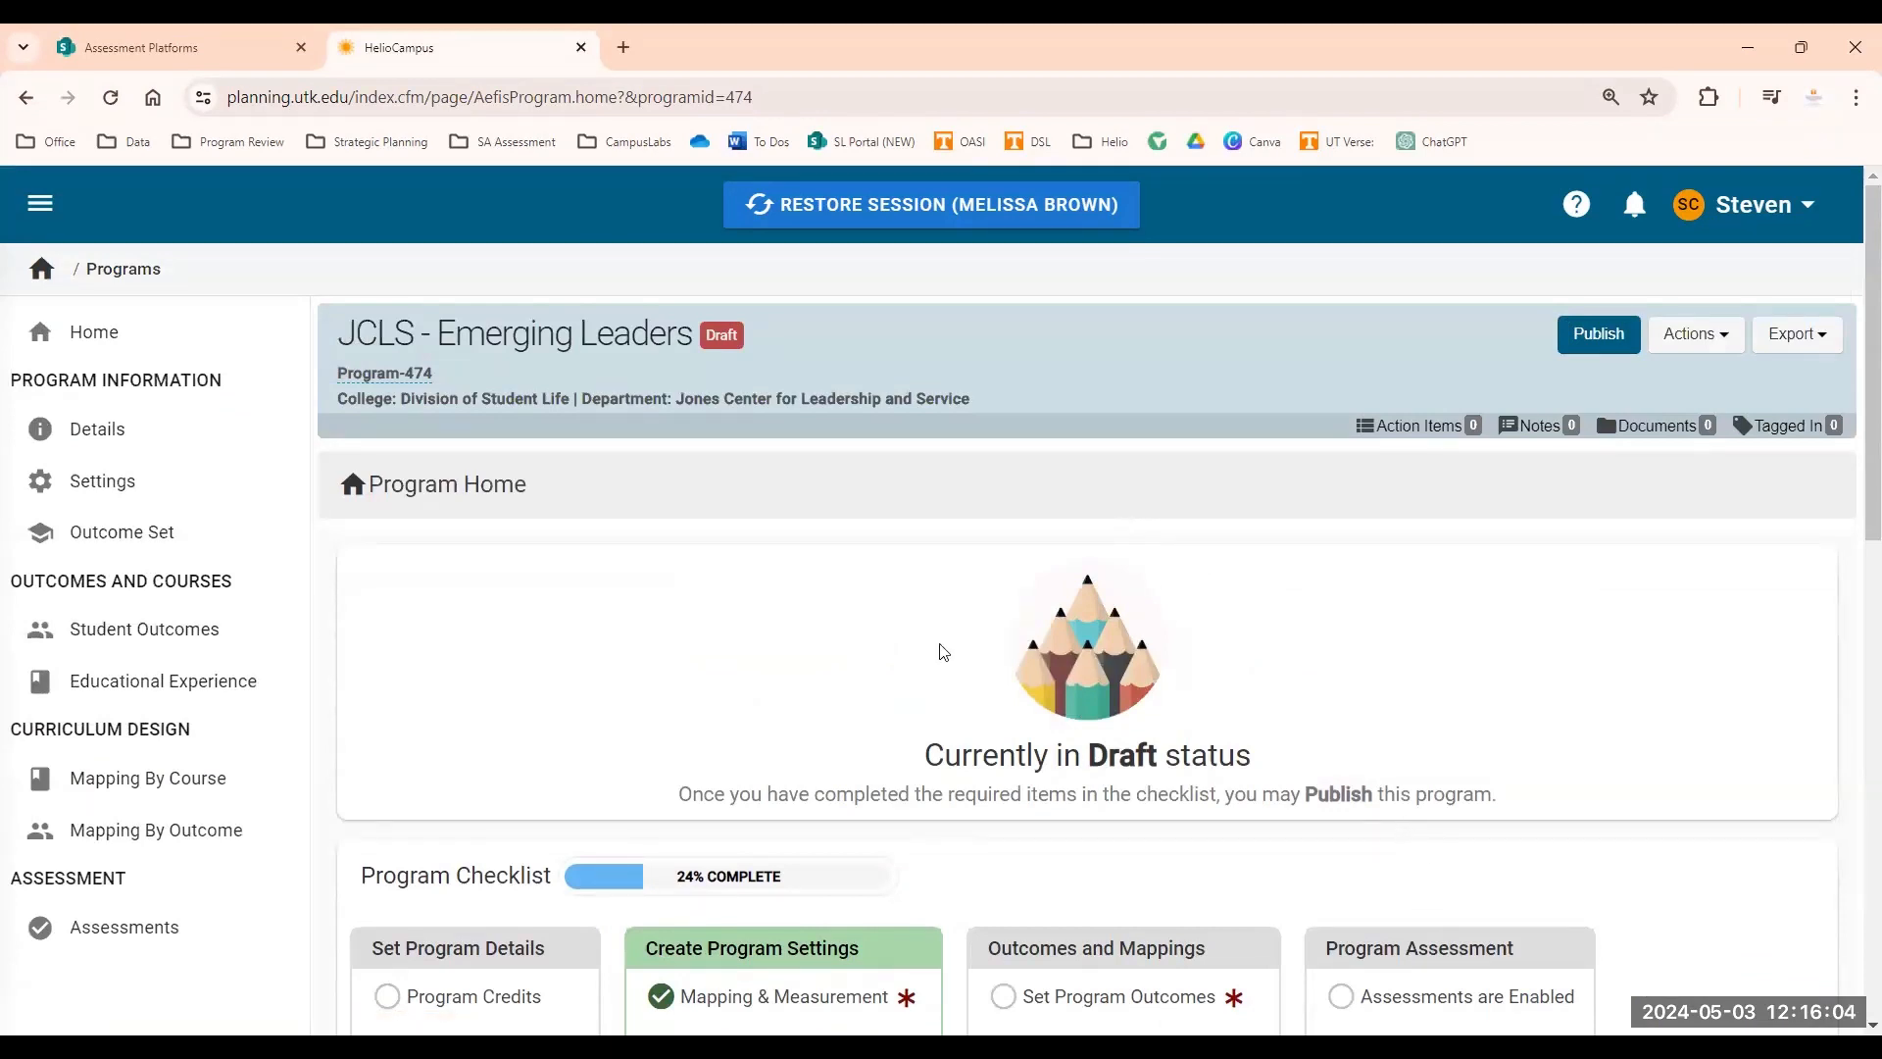
Open the program's Details page and look through its attributes, mission statement and coordinator sections.
left_click(77, 439)
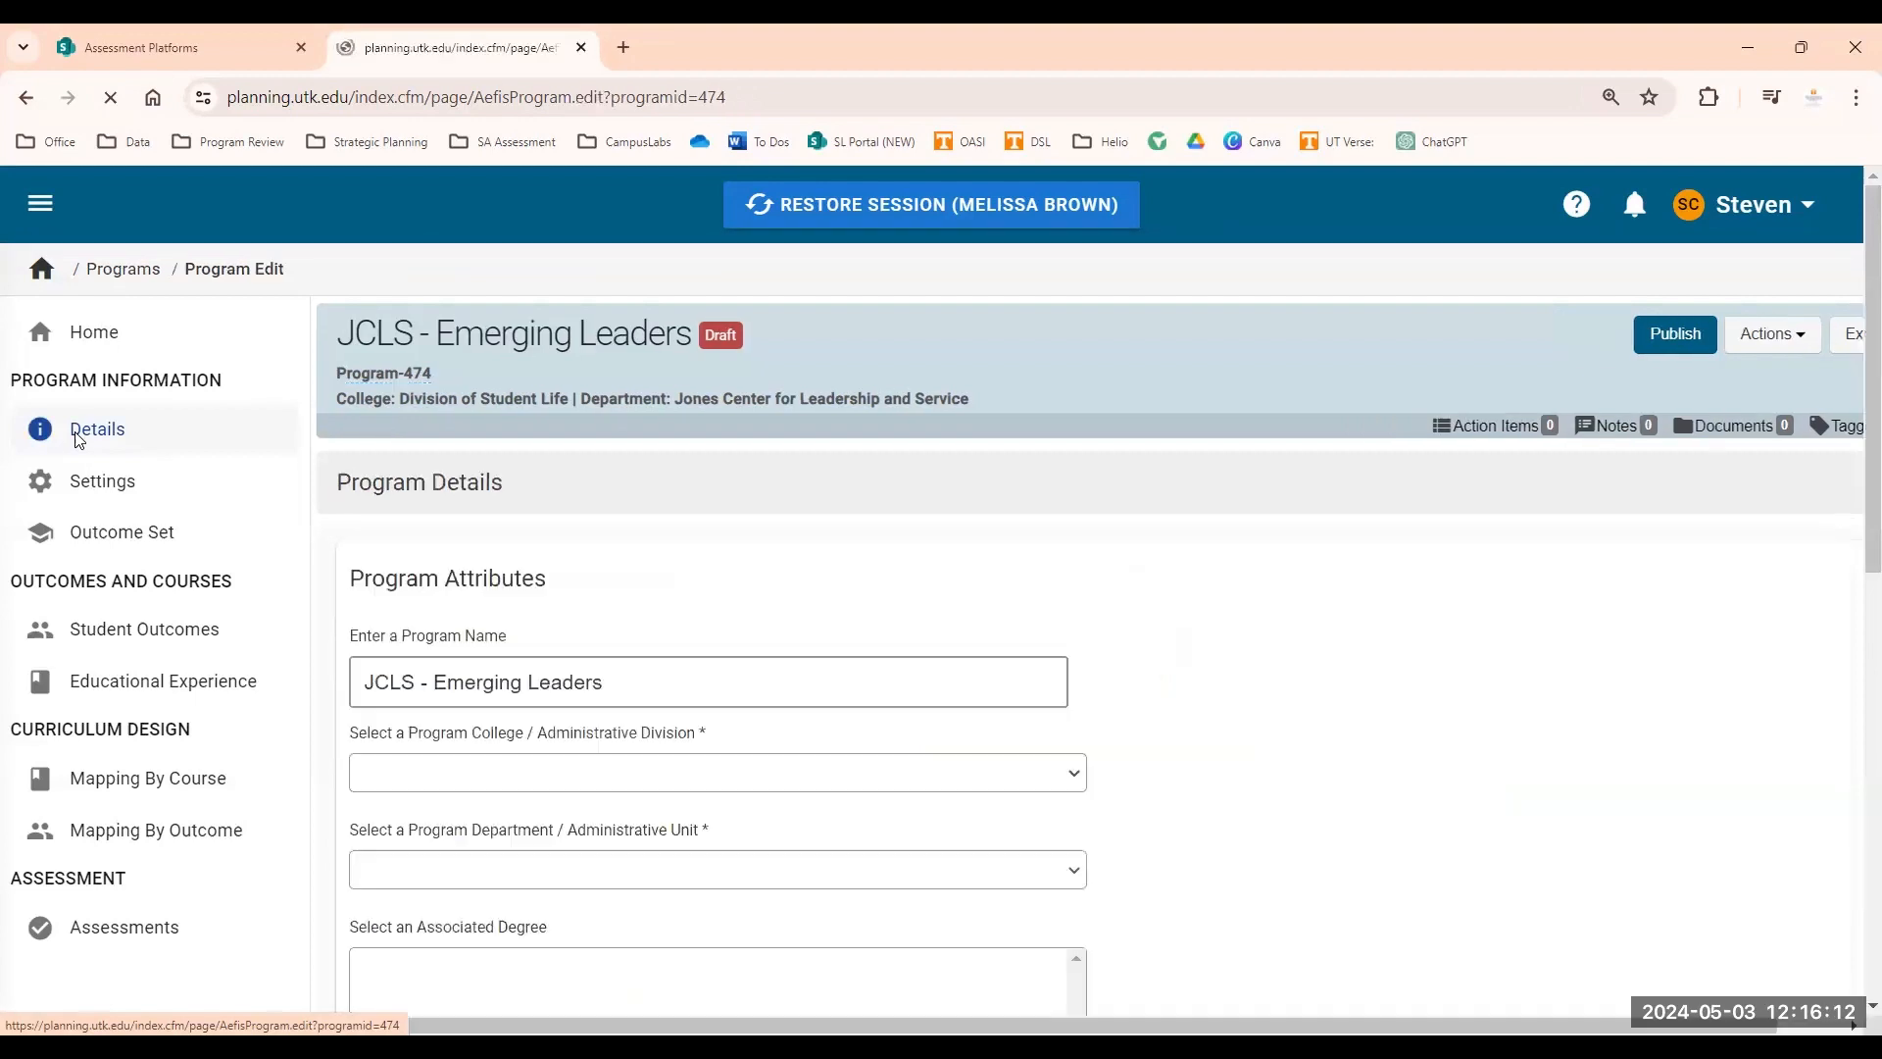
scroll(549, 588, "down", 3)
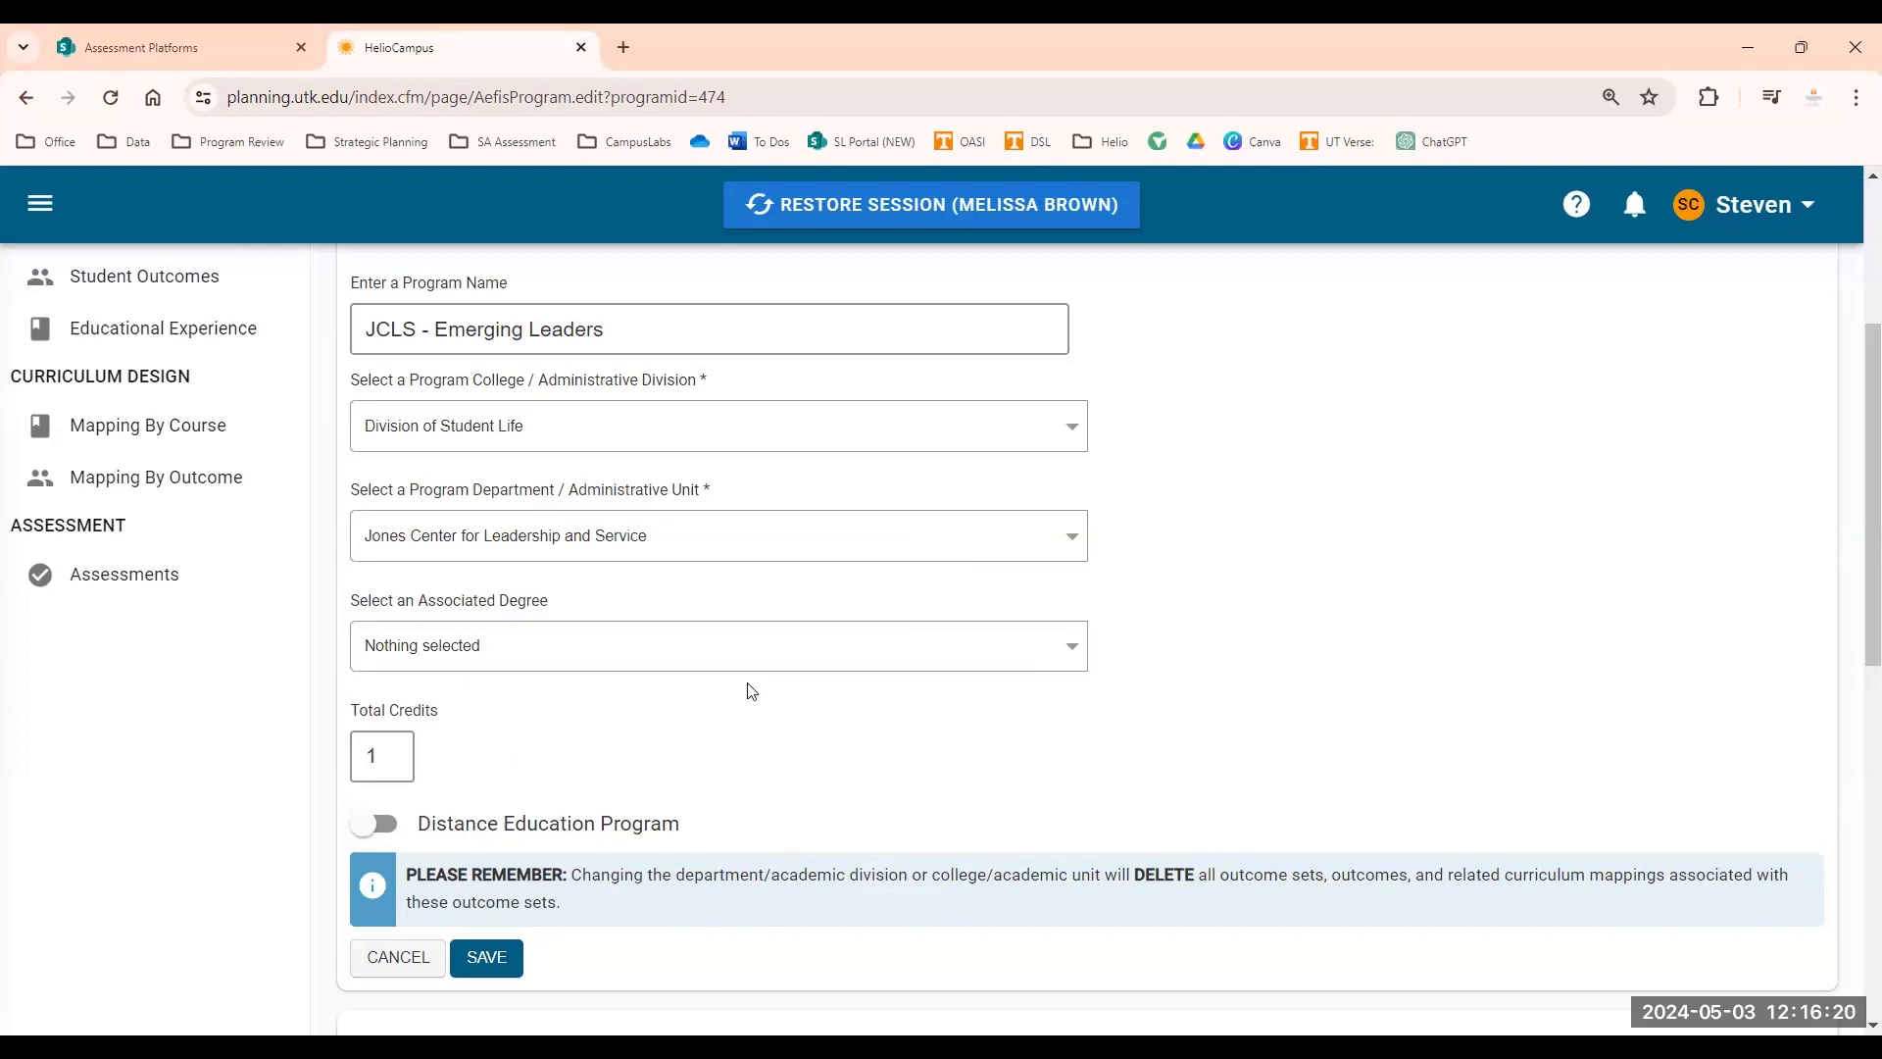
scroll(768, 644, "down", 4)
scroll(773, 649, "down", 3)
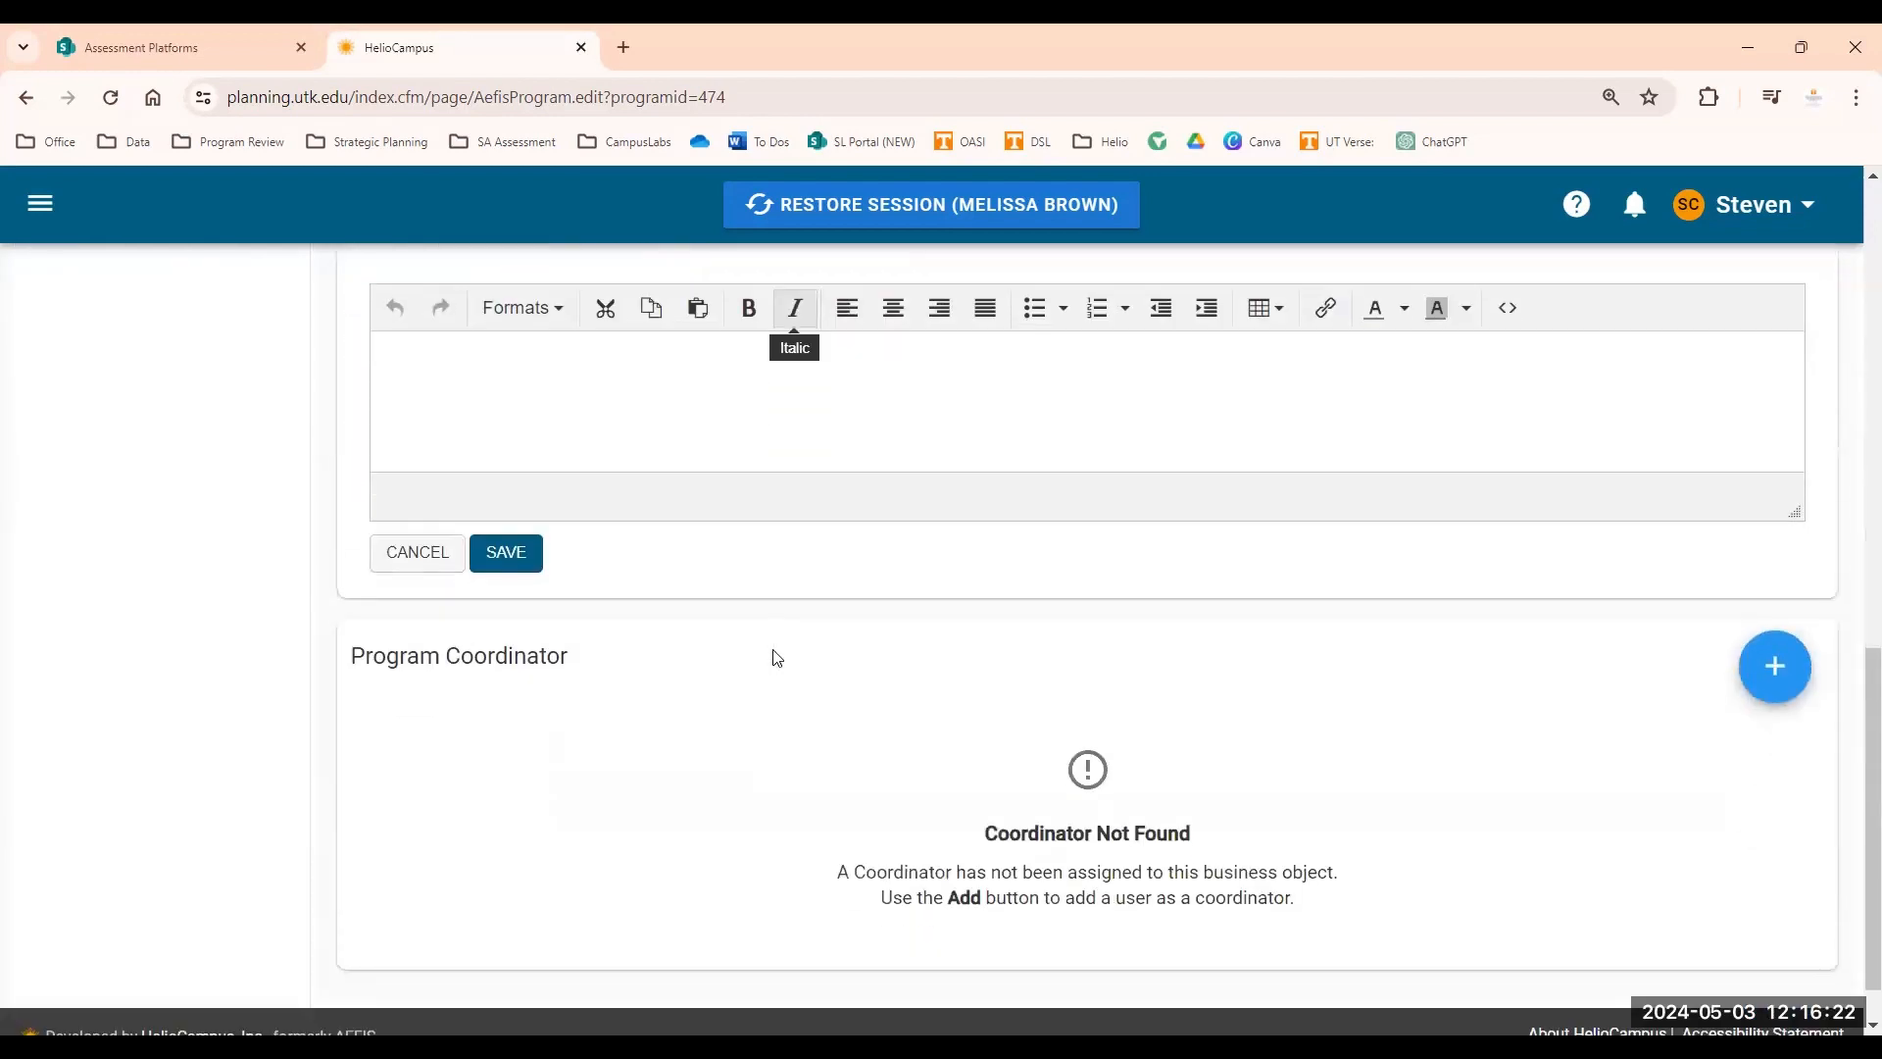
scroll(487, 621, "up", 2)
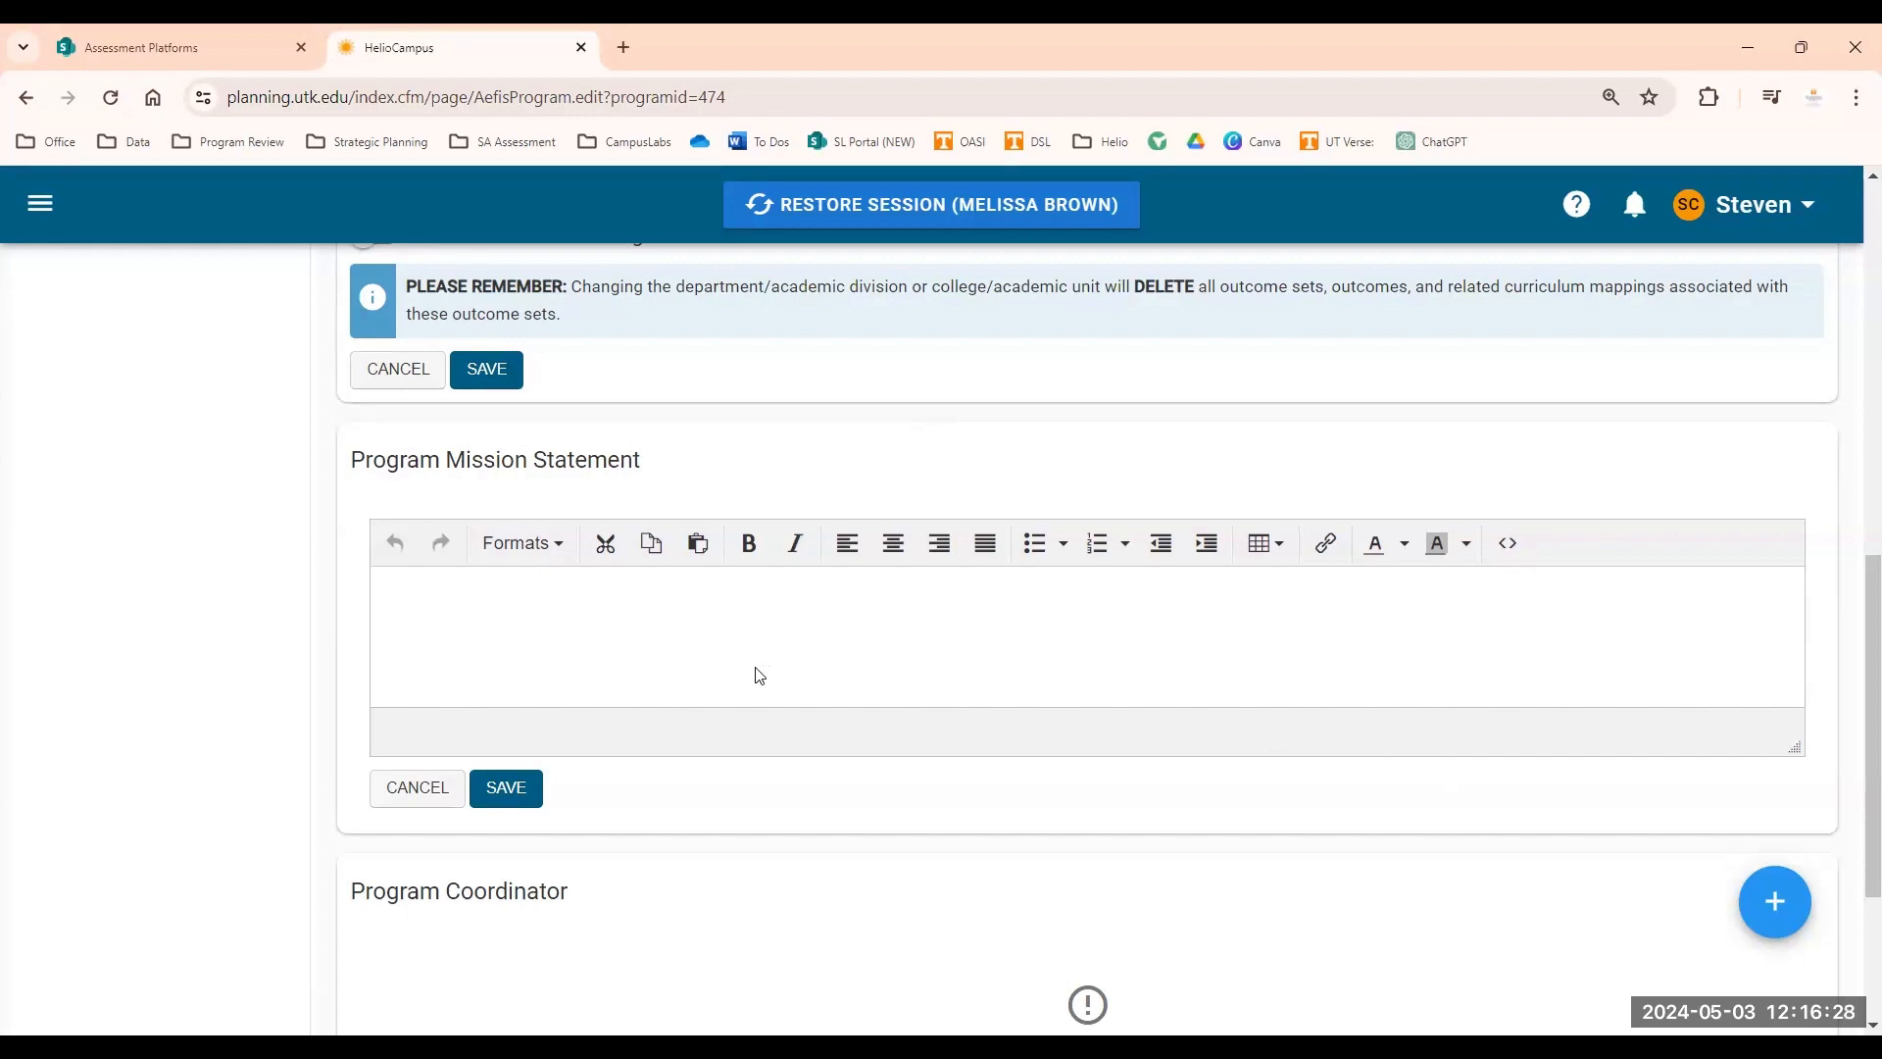
scroll(635, 715, "up", 10)
scroll(603, 677, "up", 1)
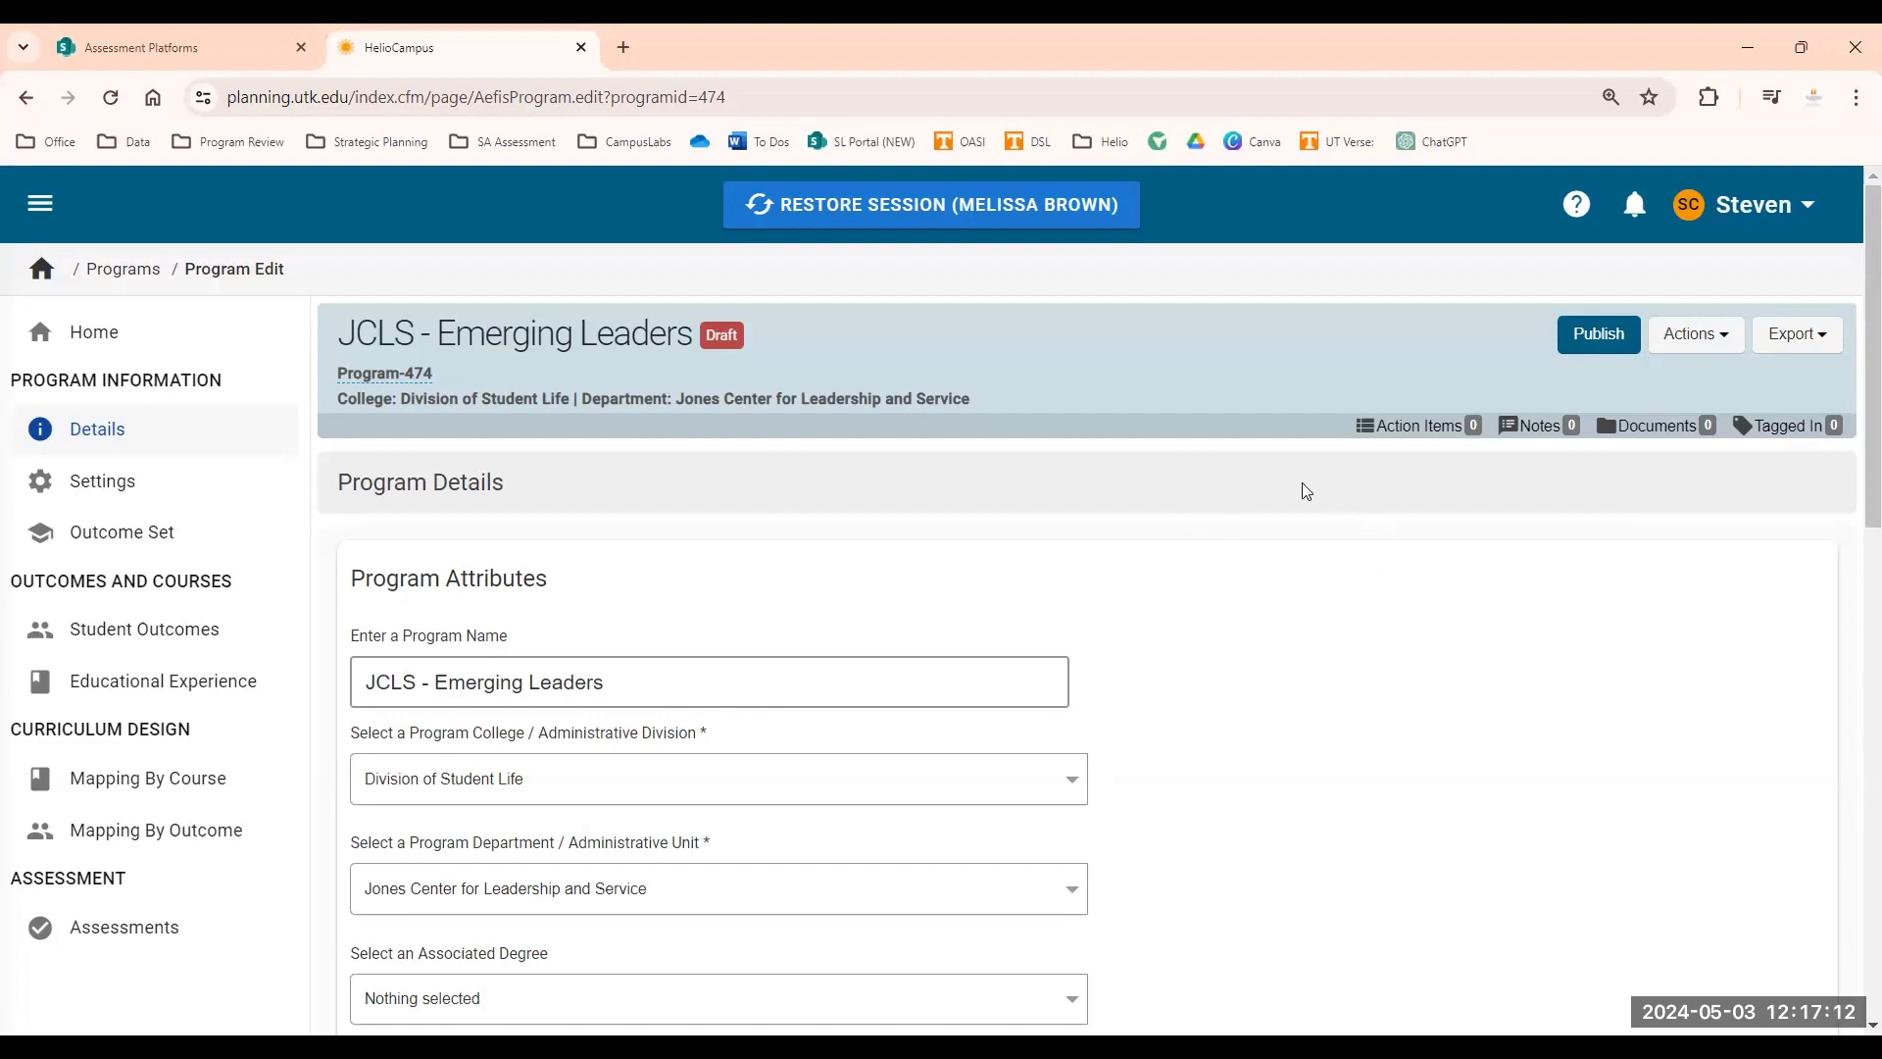
Return to the Programs list and sign out of AEFIS.
left_click(124, 281)
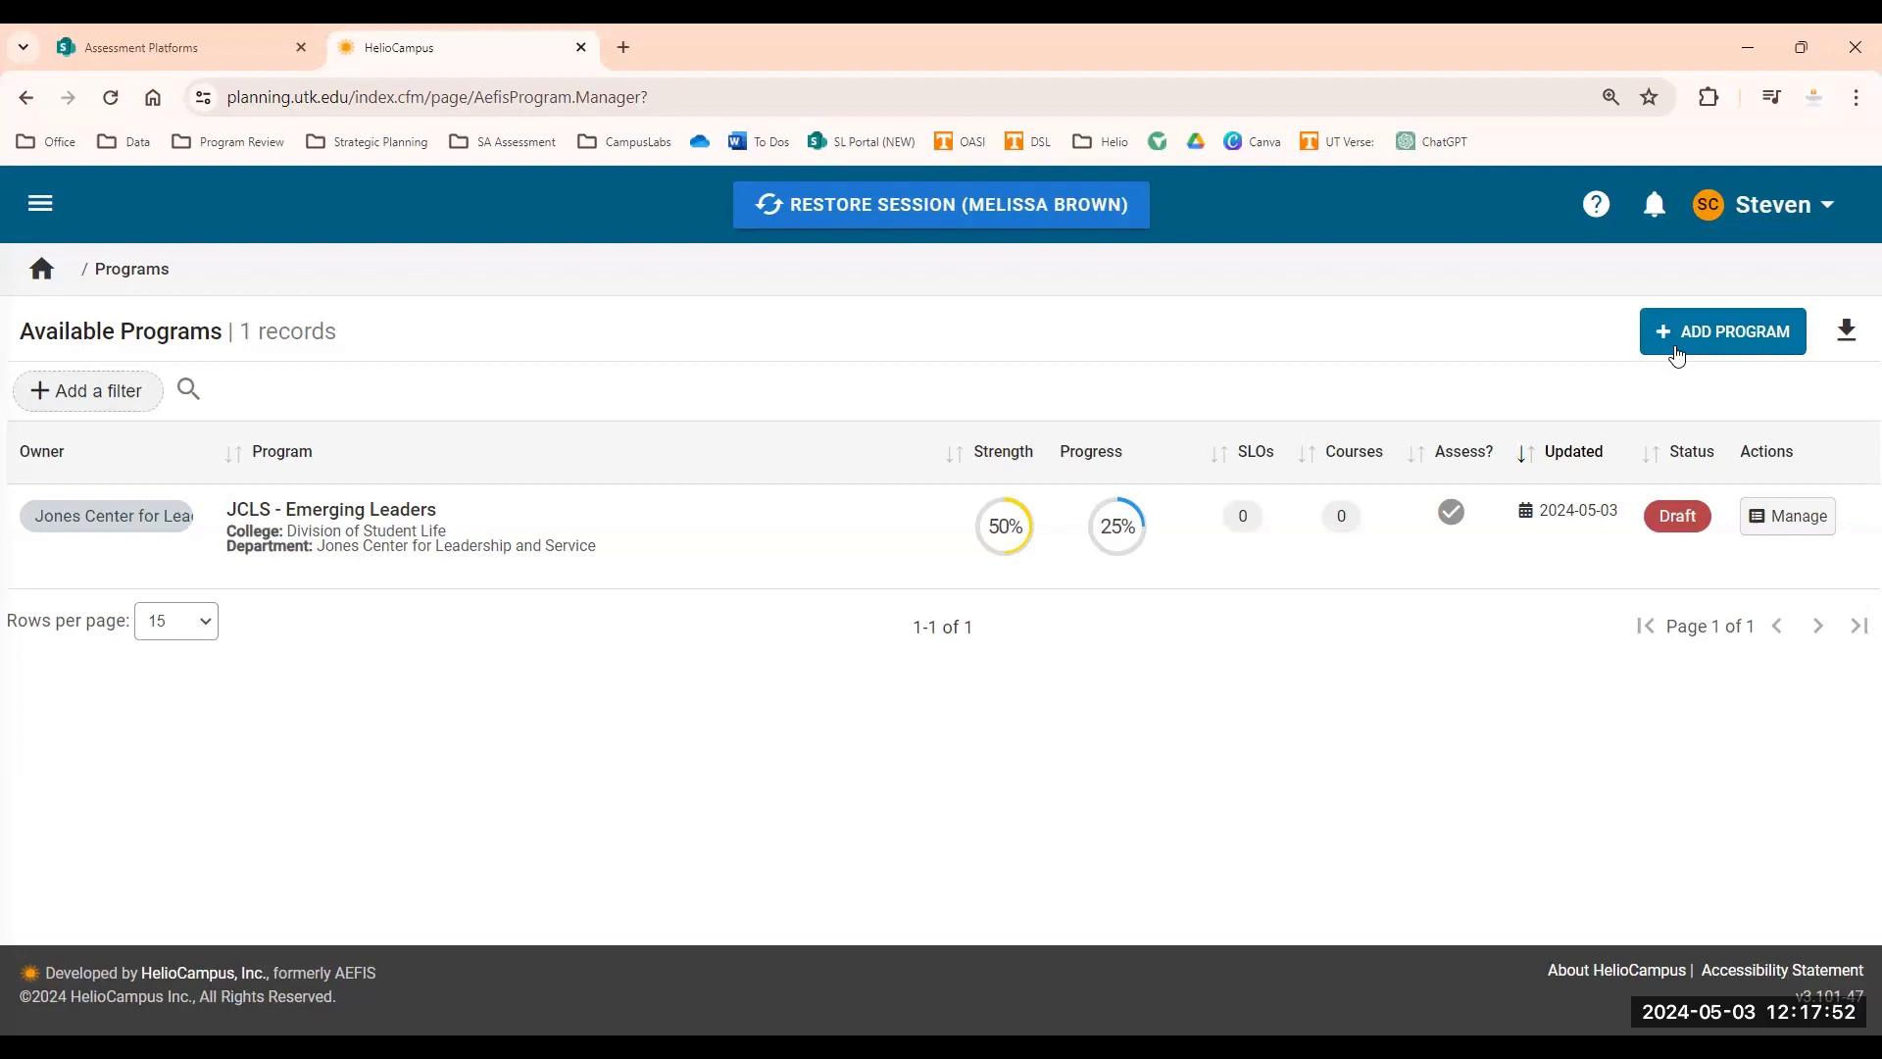
left_click(1749, 207)
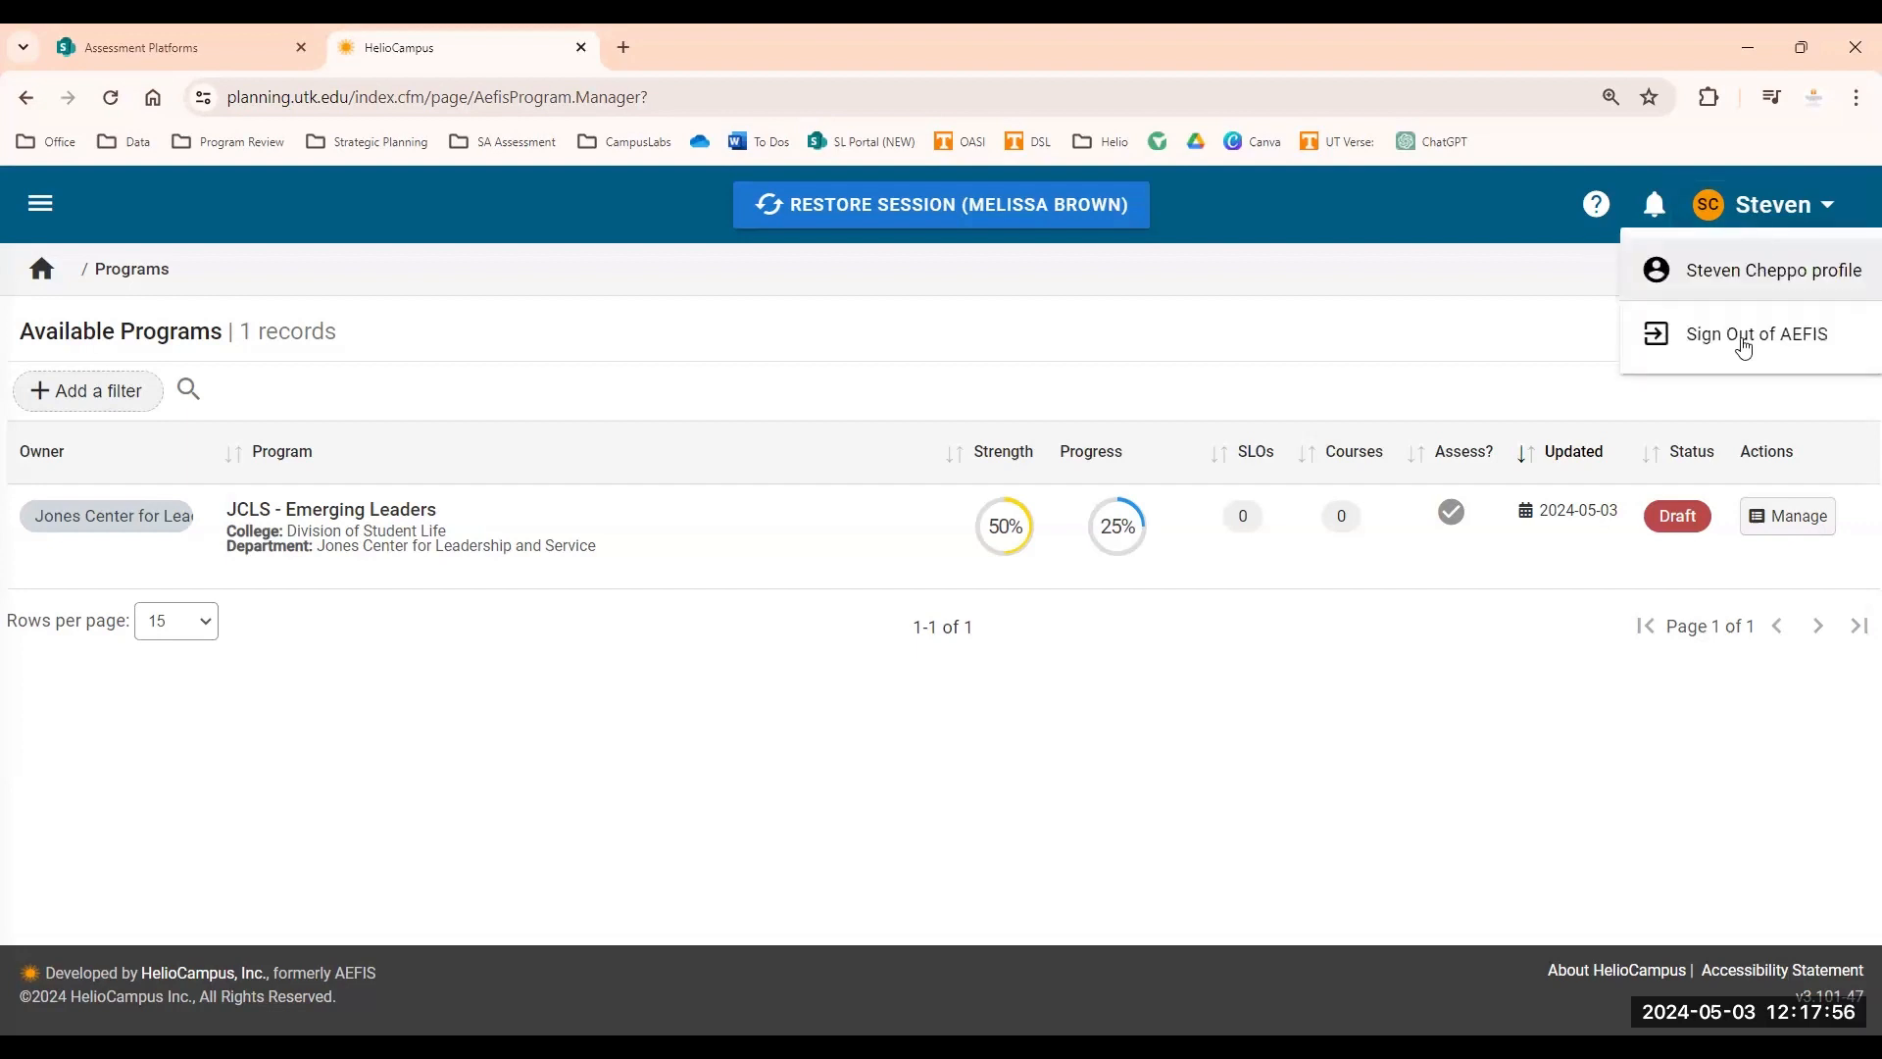
left_click(1741, 336)
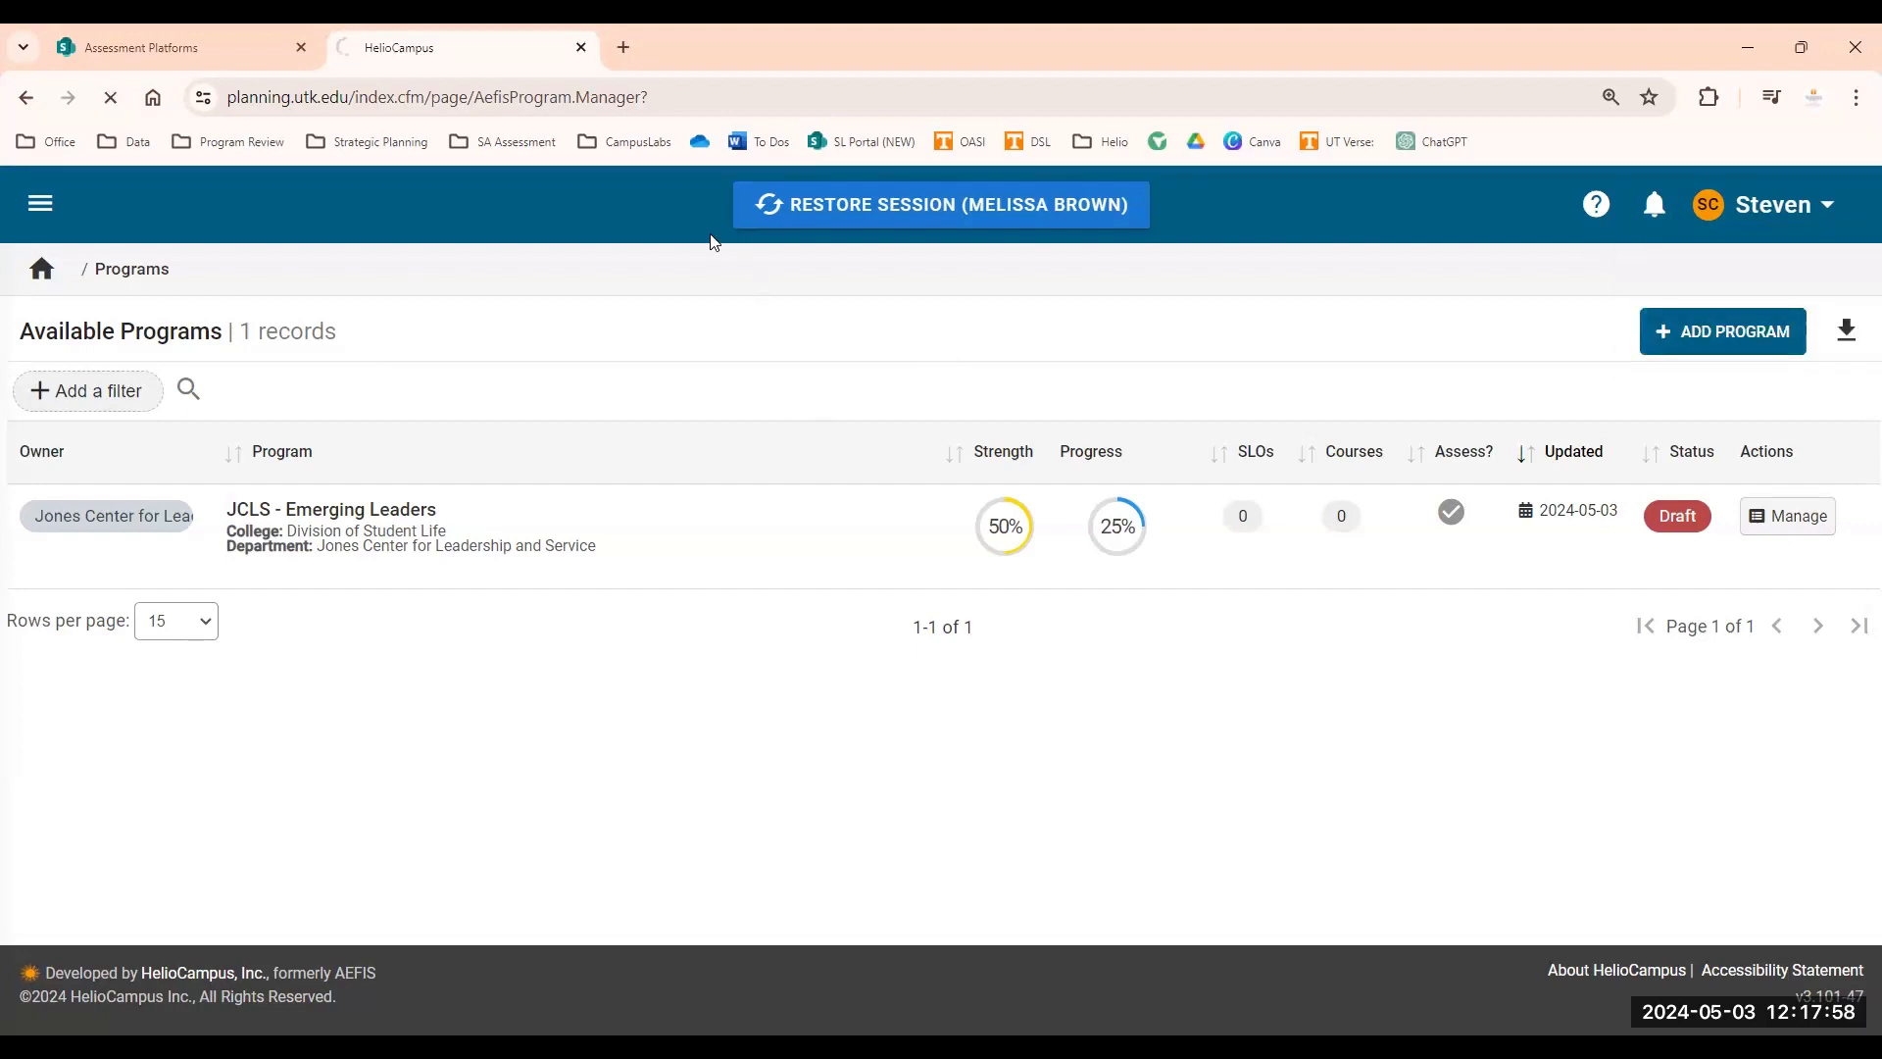